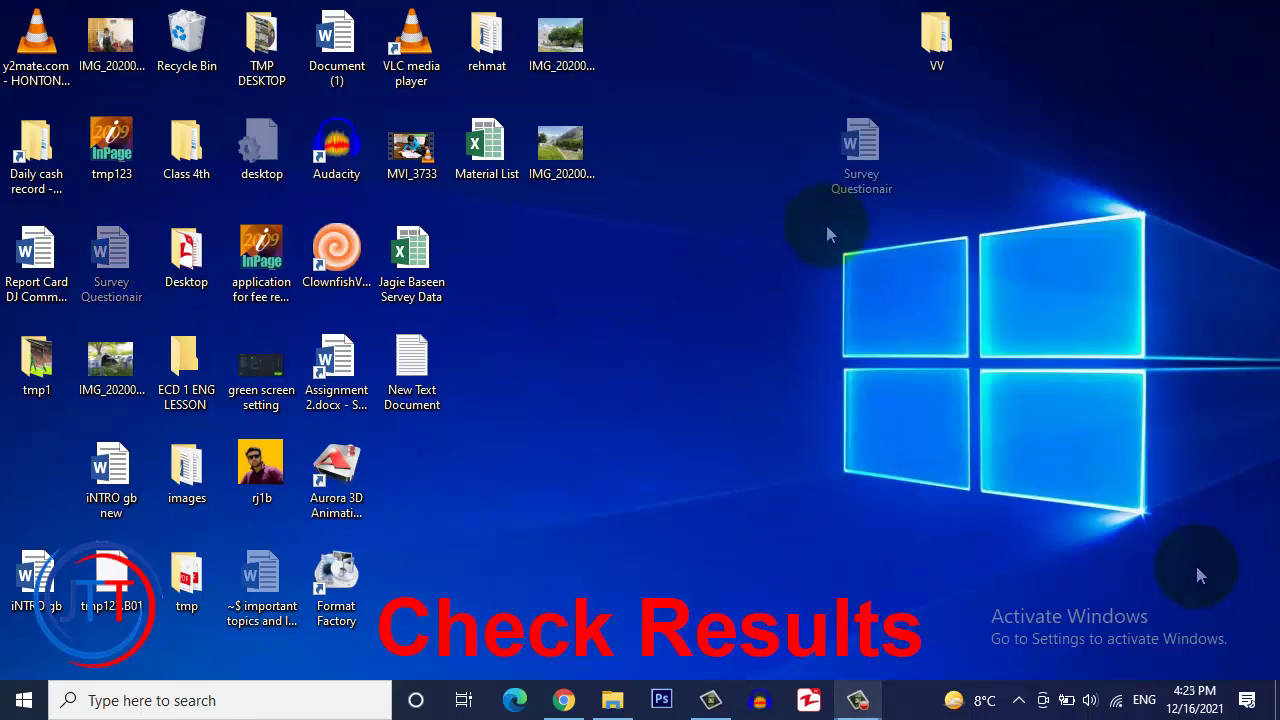
# - Open the original Survey Questionair document and dismiss the Office activation notice
pyautogui.doubleClick(860, 145)
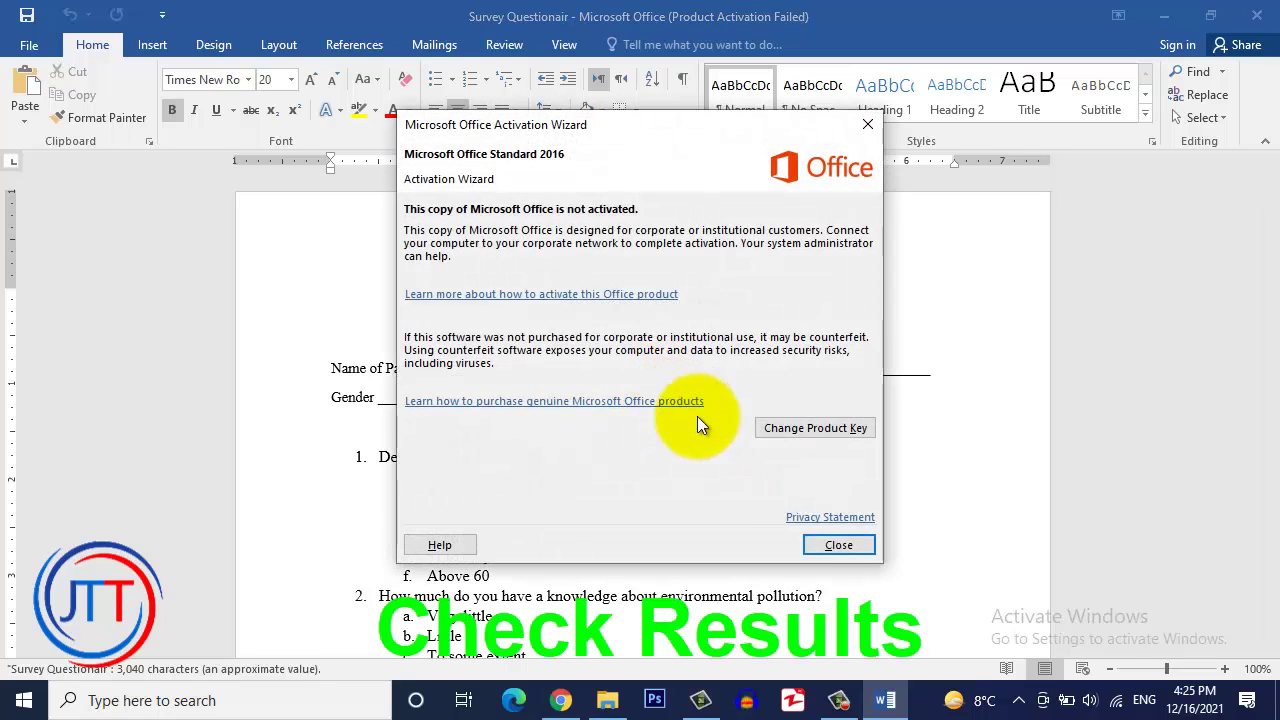
pyautogui.click(835, 546)
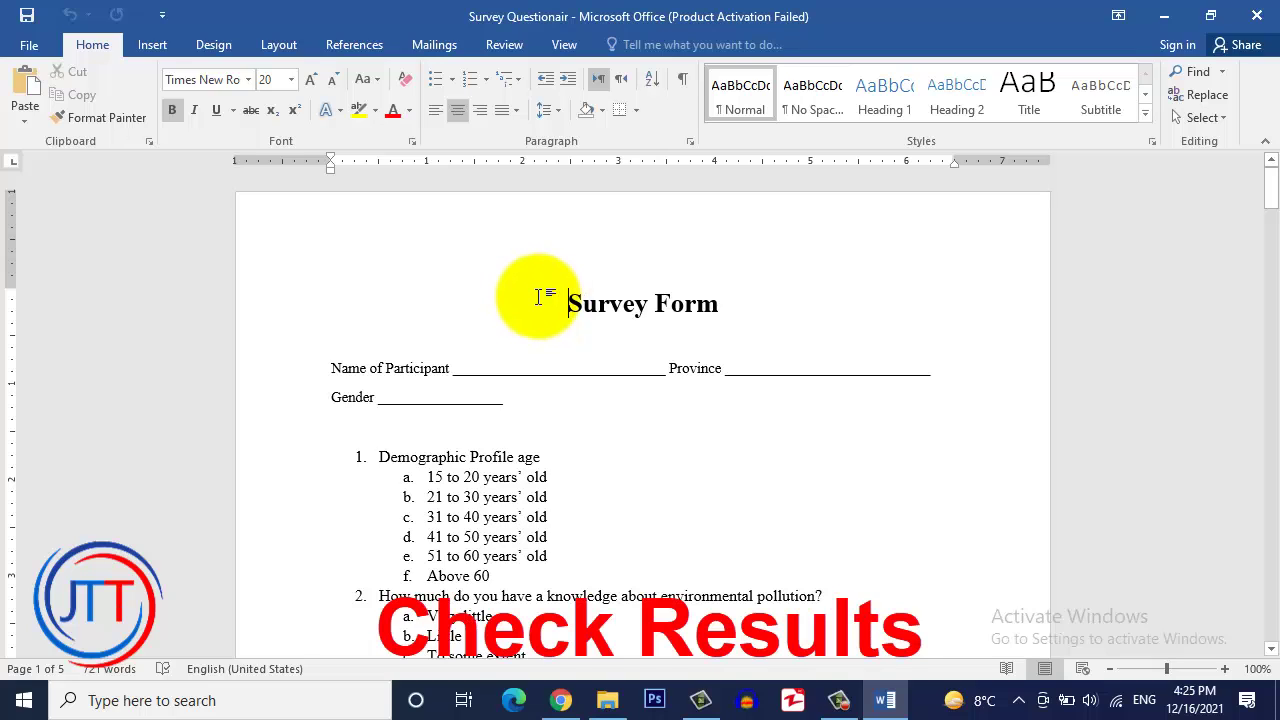
pyautogui.click(36, 46)
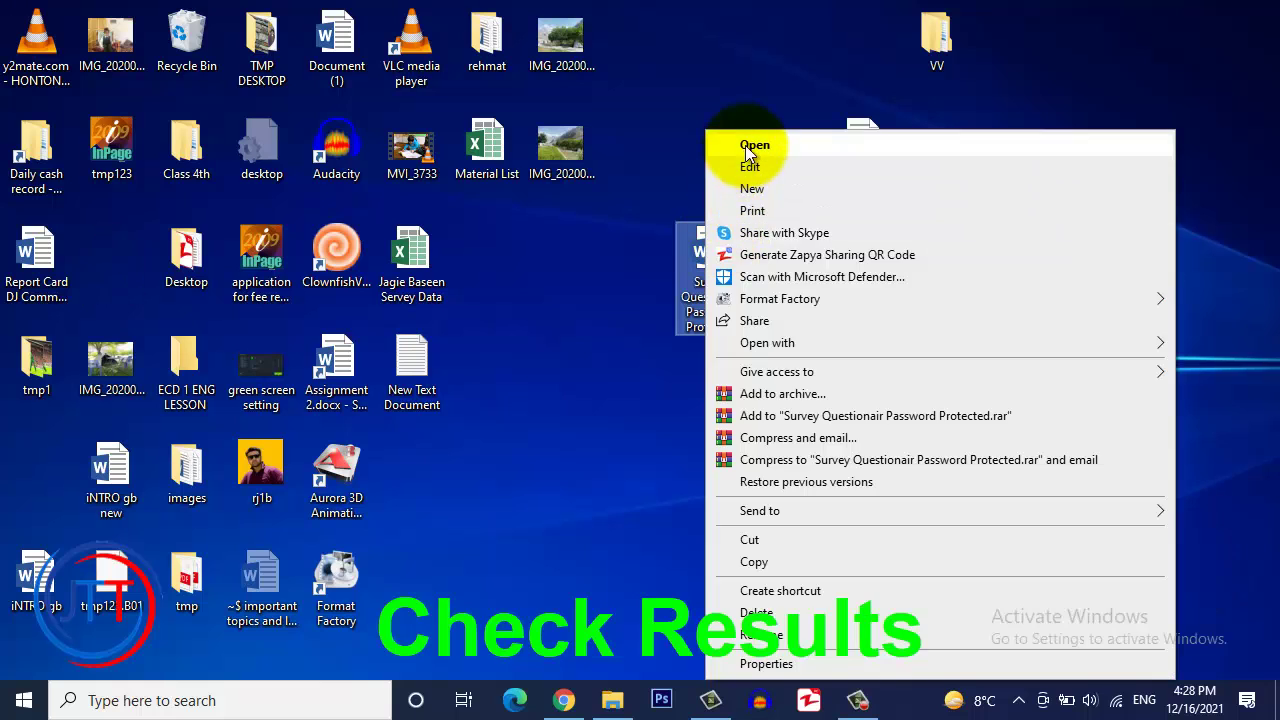
# - Open Survey Questionair Password Protected by entering the open and modify passwords, then dismiss activation
pyautogui.click(748, 145)
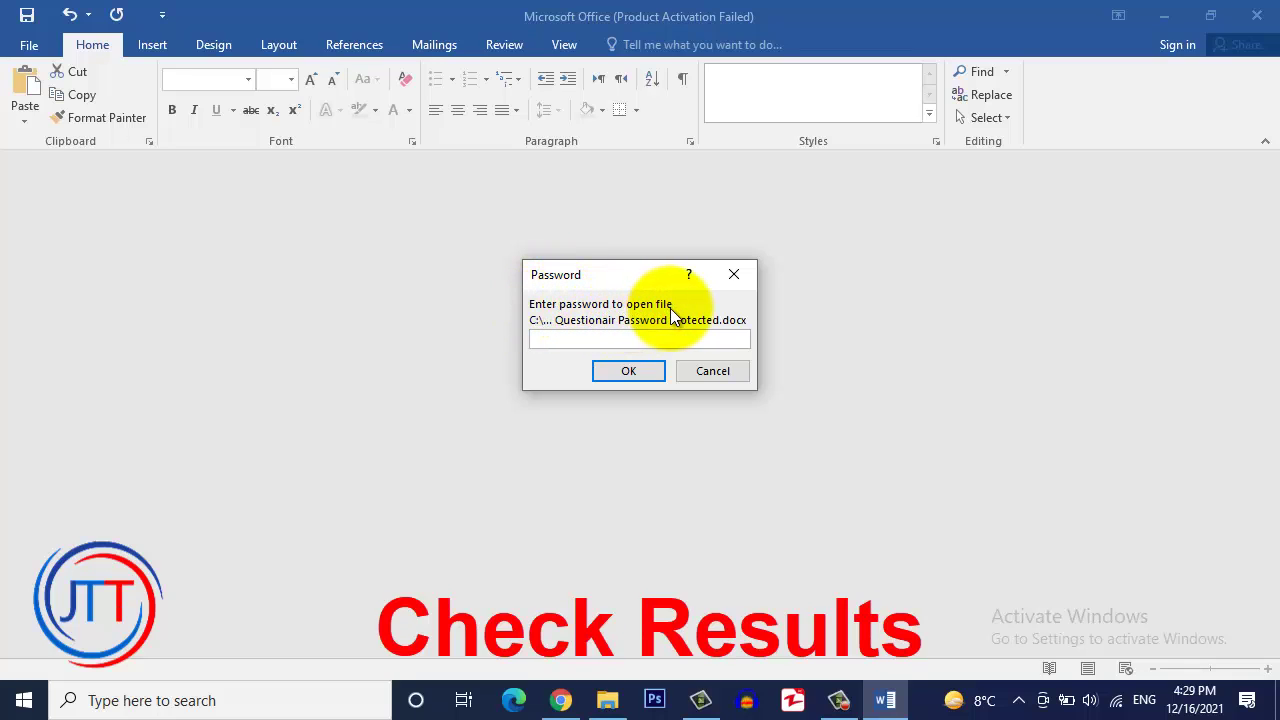
pyautogui.click(593, 341)
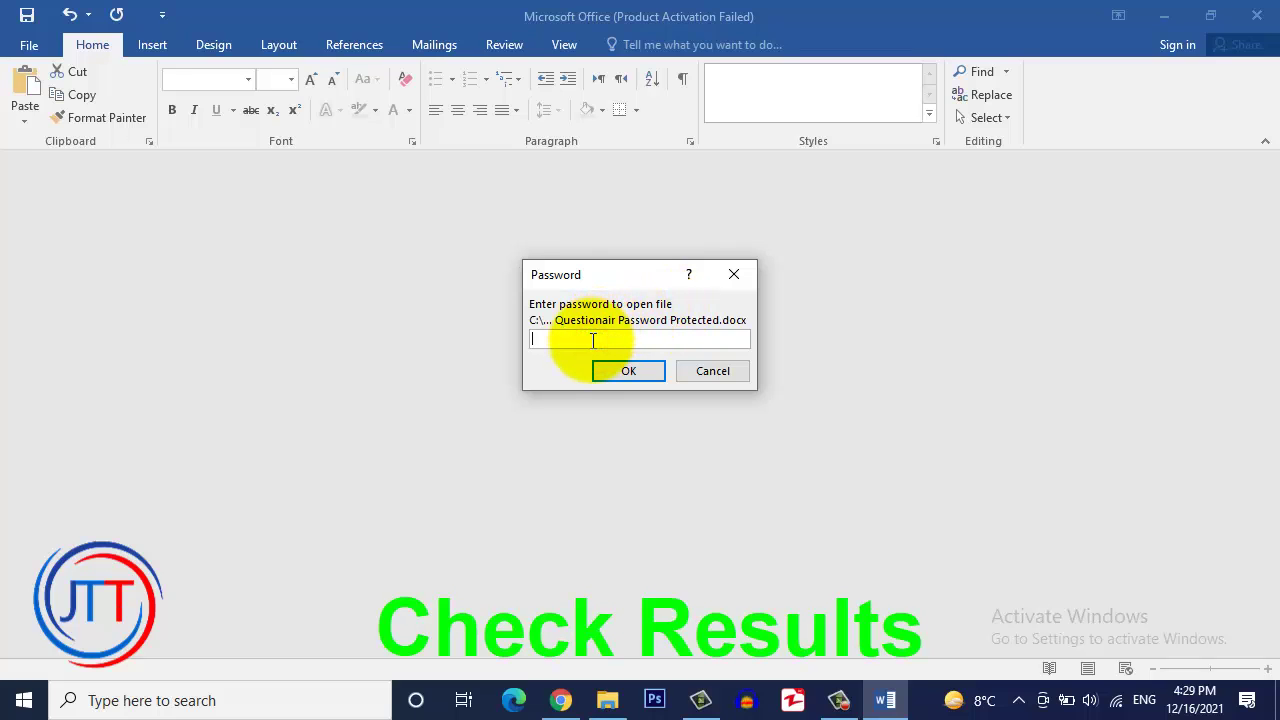
pyautogui.click(617, 368)
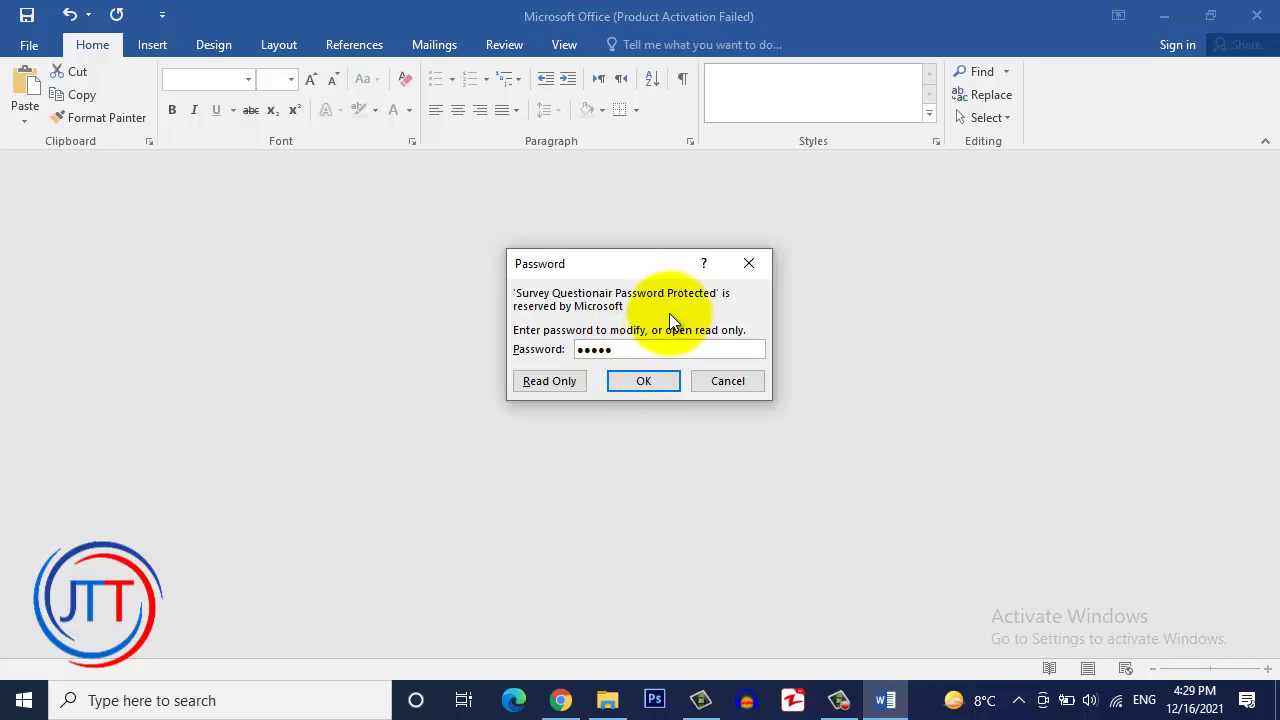
pyautogui.click(636, 381)
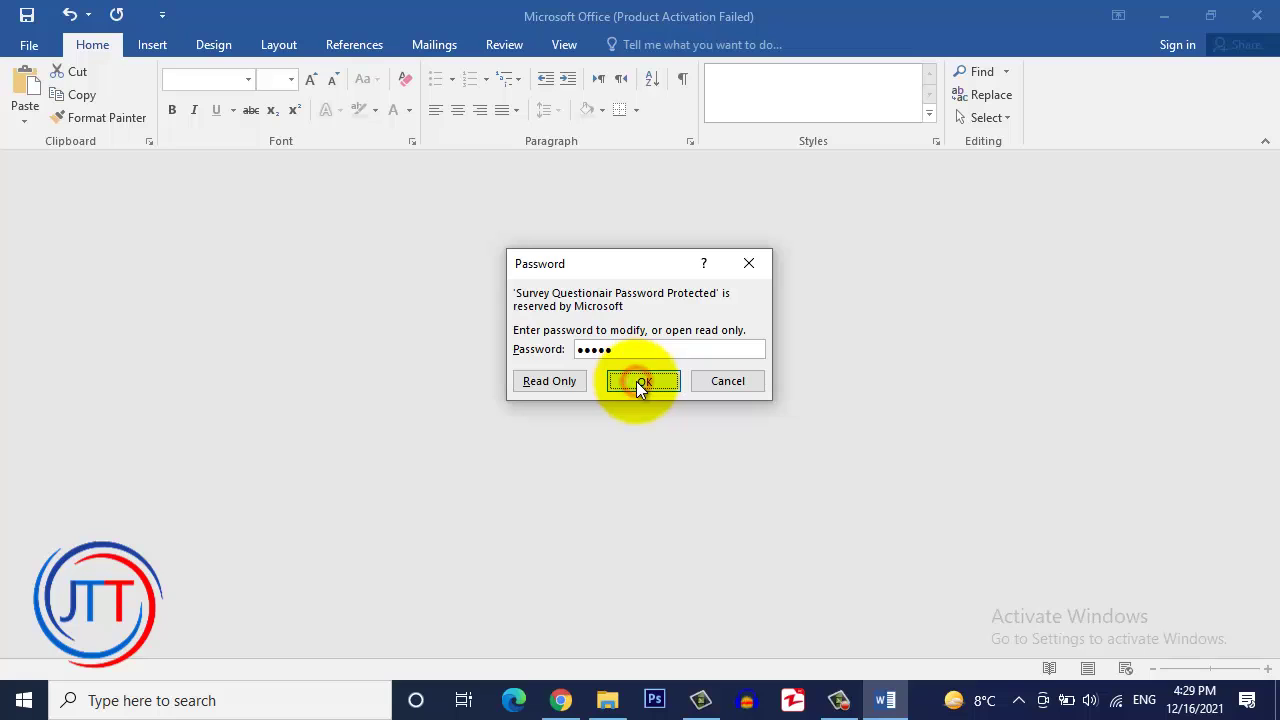
pyautogui.click(830, 545)
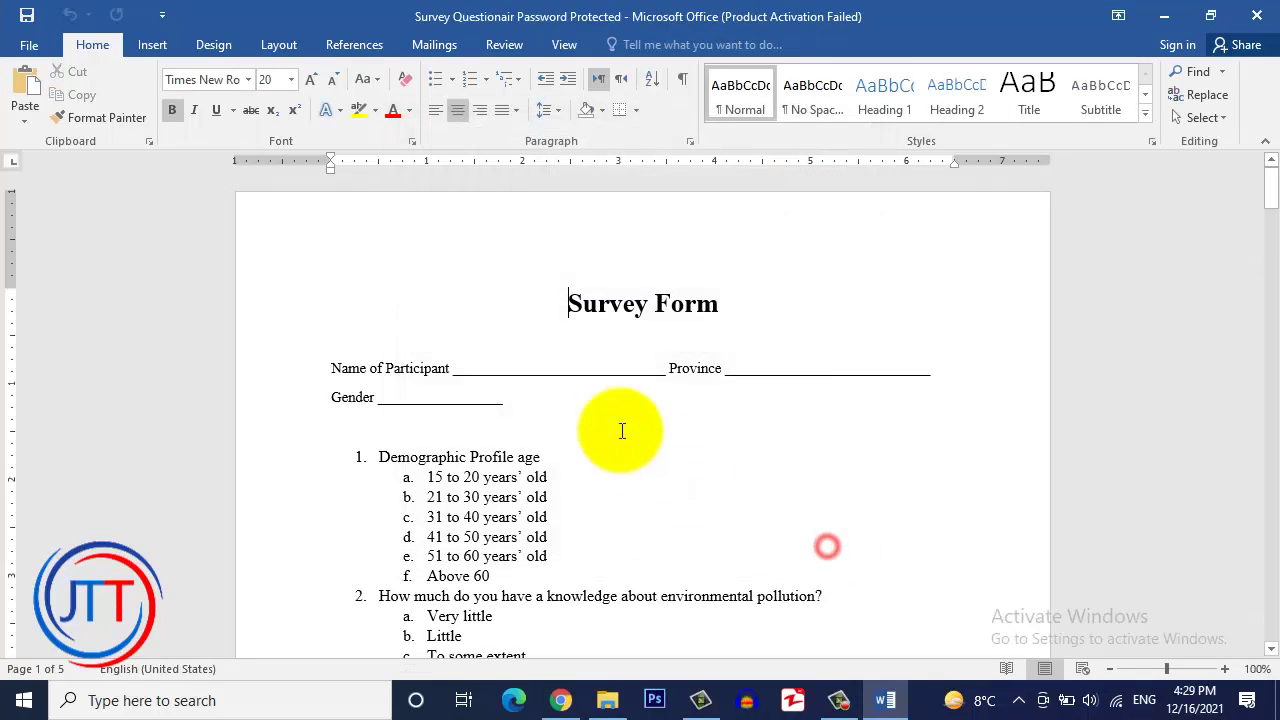
pyautogui.scroll(-3, 620, 420)
pyautogui.scroll(3, 620, 403)
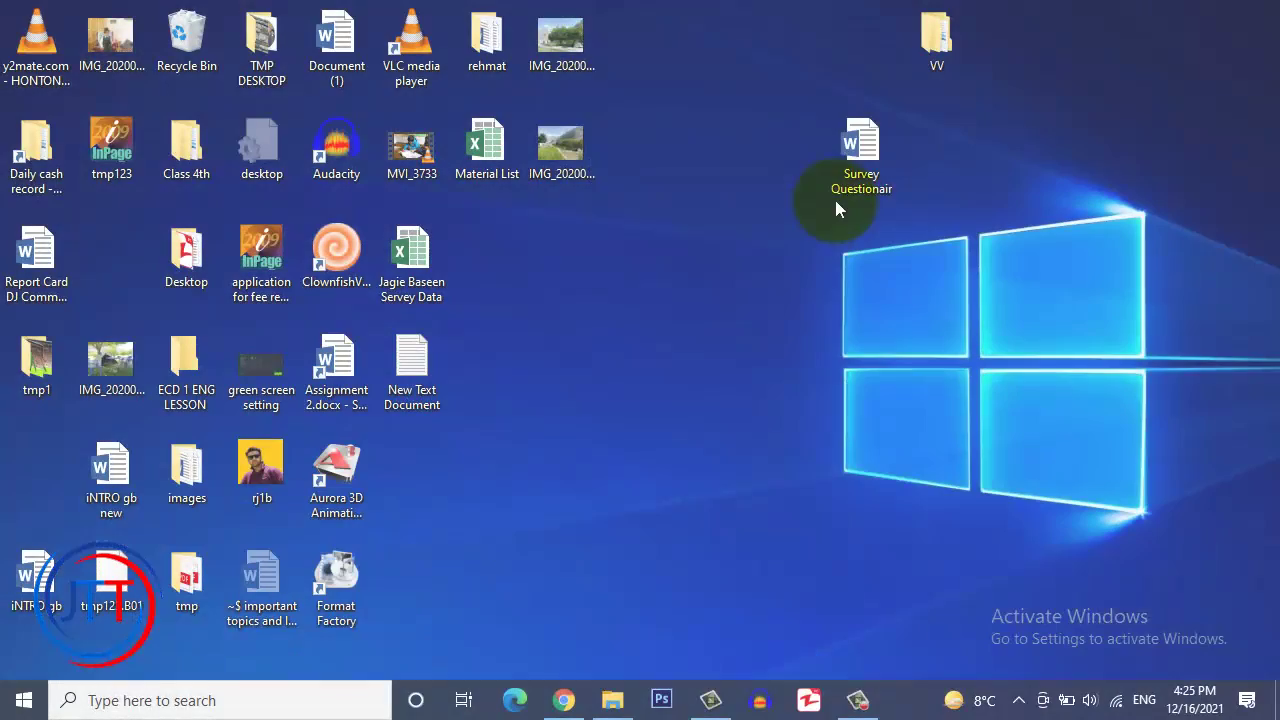
# - Open Survey Questionair from its desktop right-click menu and close the Activation Wizard
pyautogui.click(853, 150)
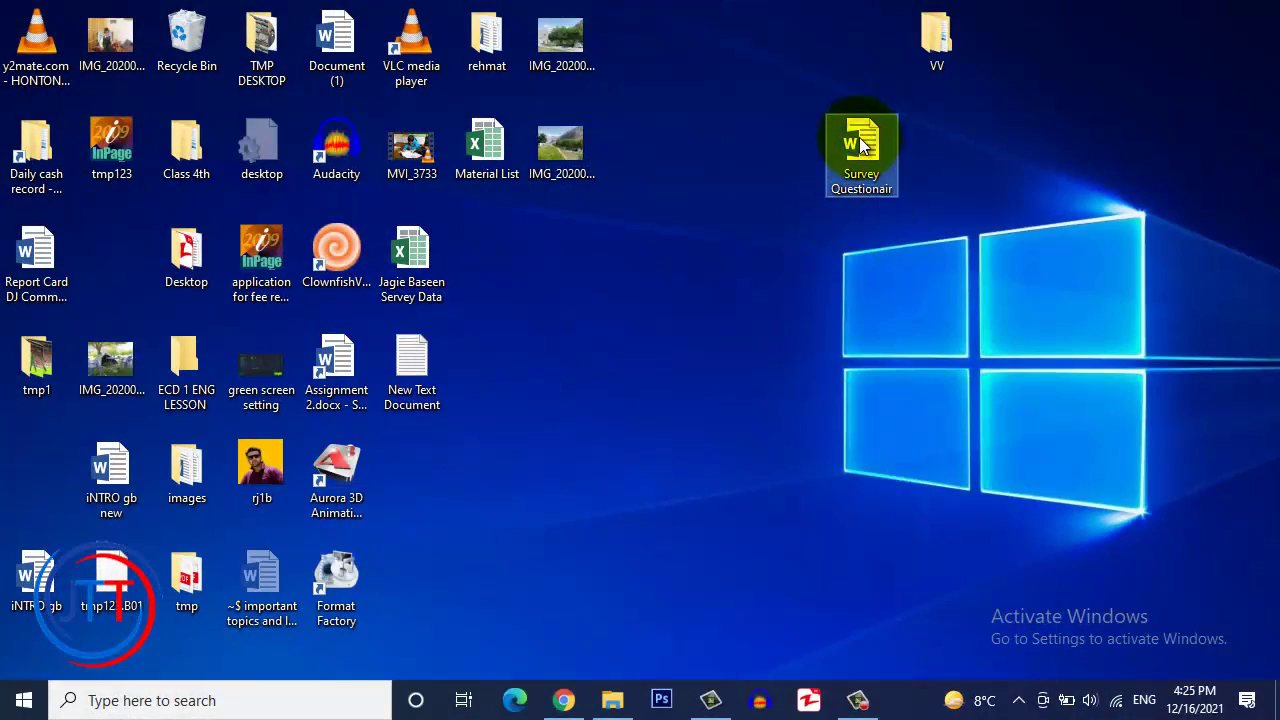
pyautogui.rightClick(860, 145)
pyautogui.click(878, 152)
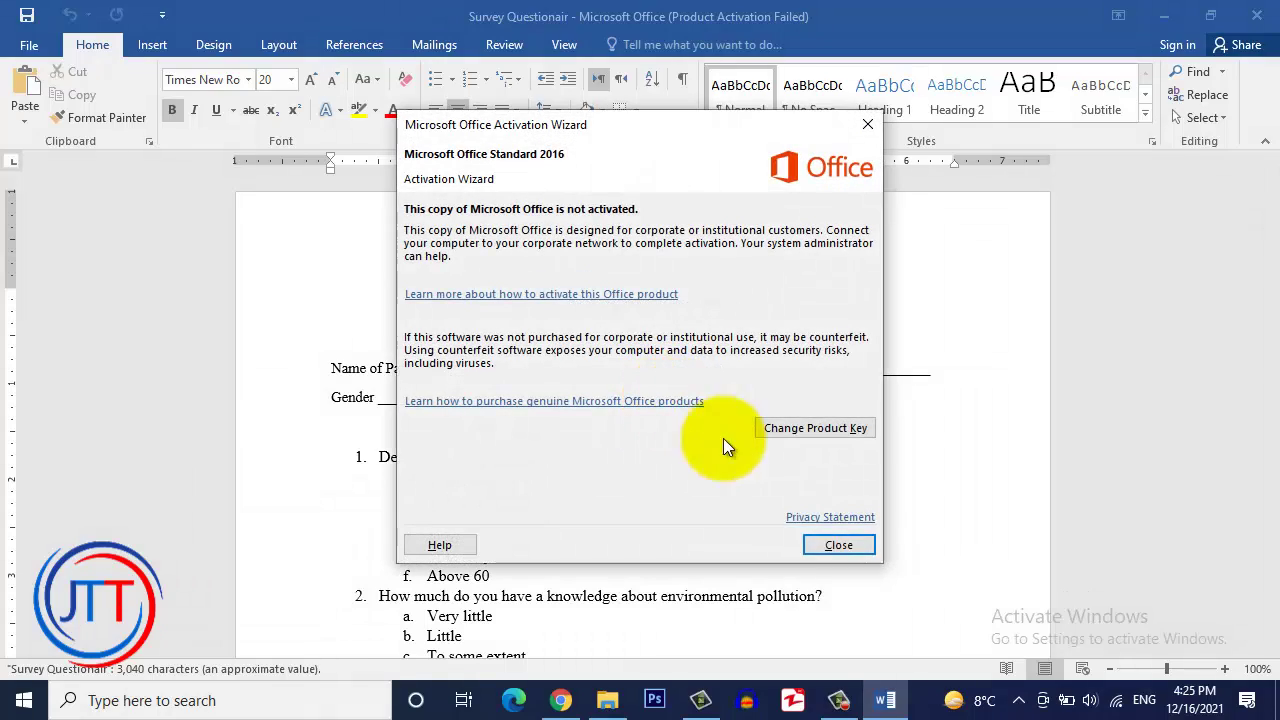
pyautogui.click(838, 546)
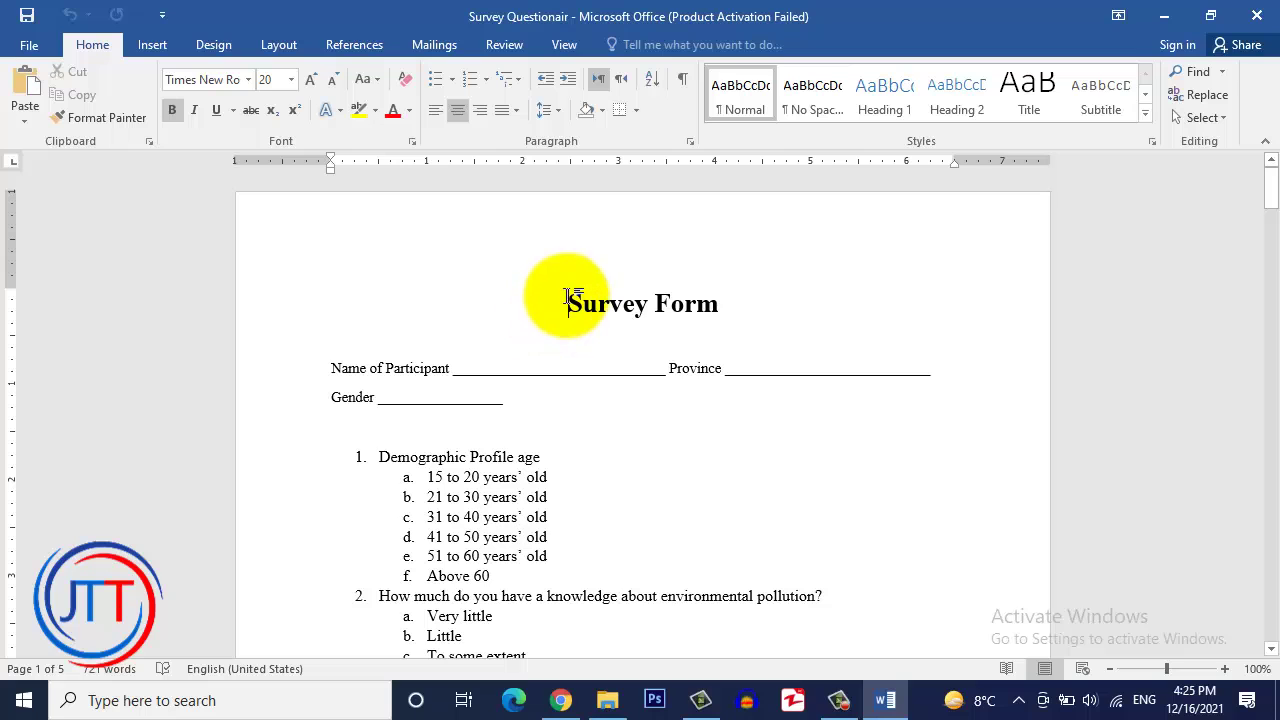
# - Use File > Save As > Browse to bring up the full Save As dialog
pyautogui.click(30, 46)
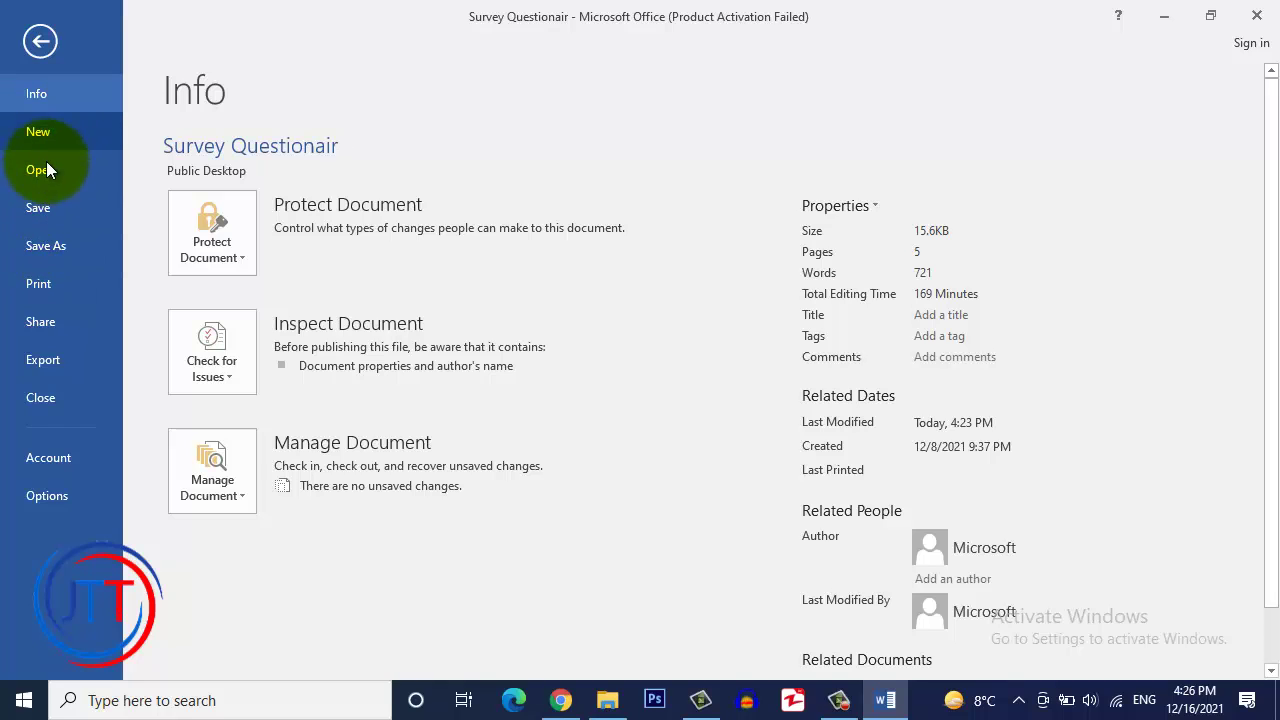
pyautogui.click(50, 245)
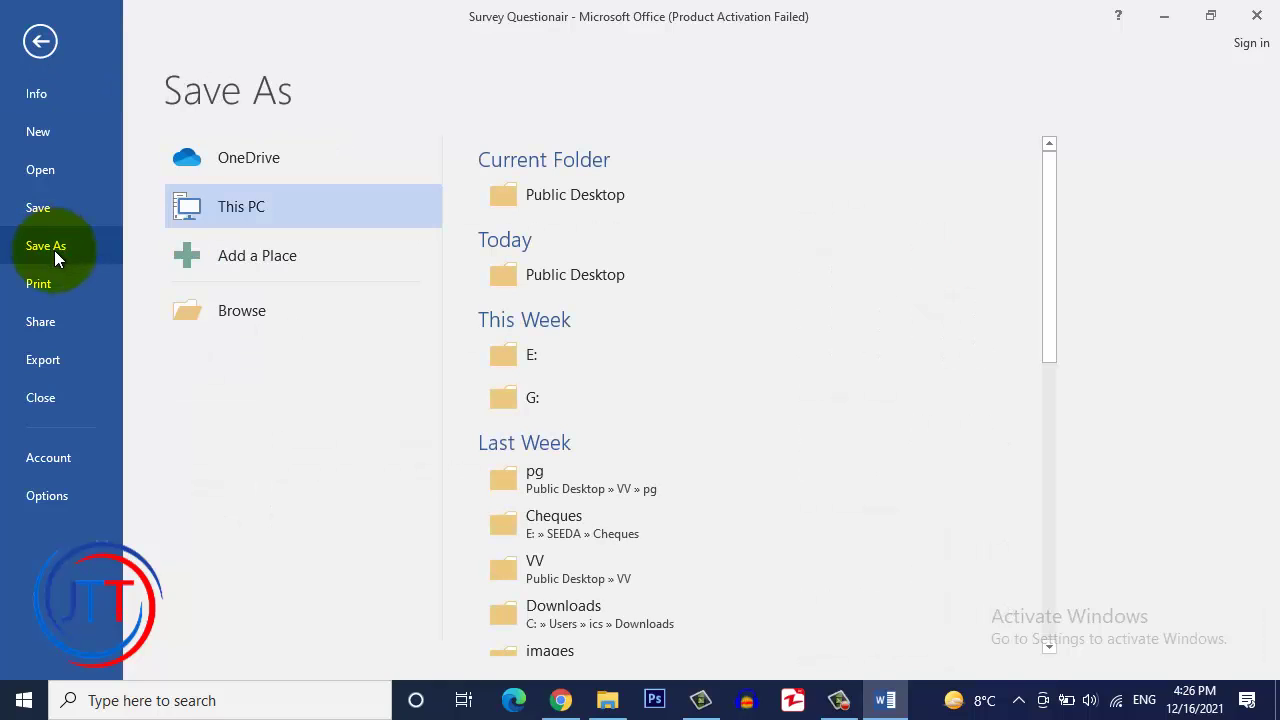
pyautogui.click(243, 310)
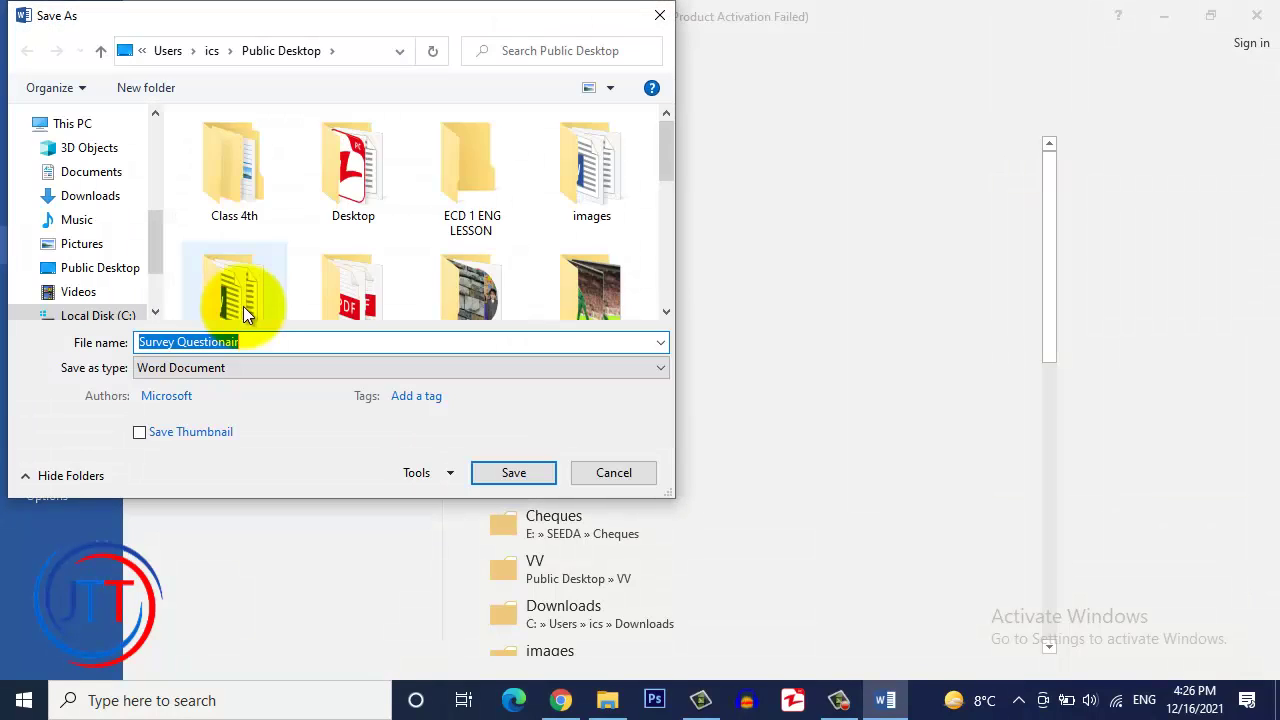
# - Target Public Desktop and append ' Password Protected' to the Survey Questionair file name
pyautogui.moveTo(150, 214); pyautogui.dragTo(152, 150)
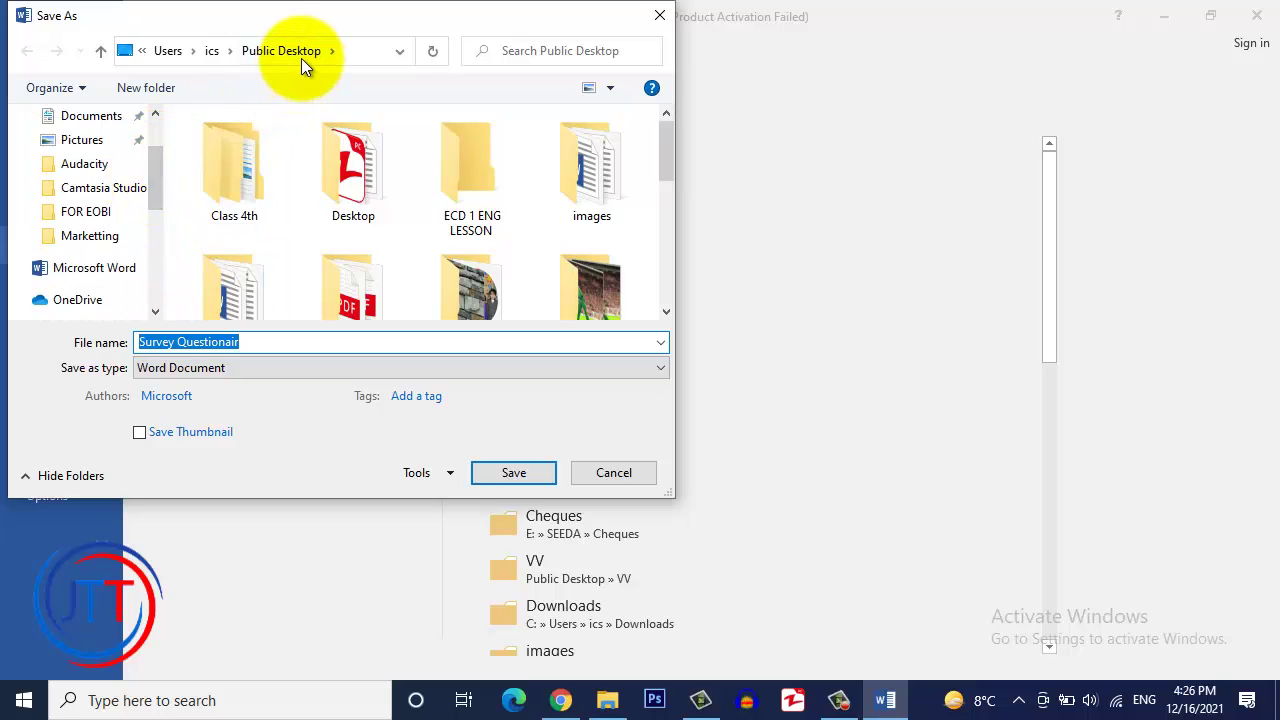
pyautogui.scroll(1, 157, 153)
pyautogui.scroll(1, 157, 160)
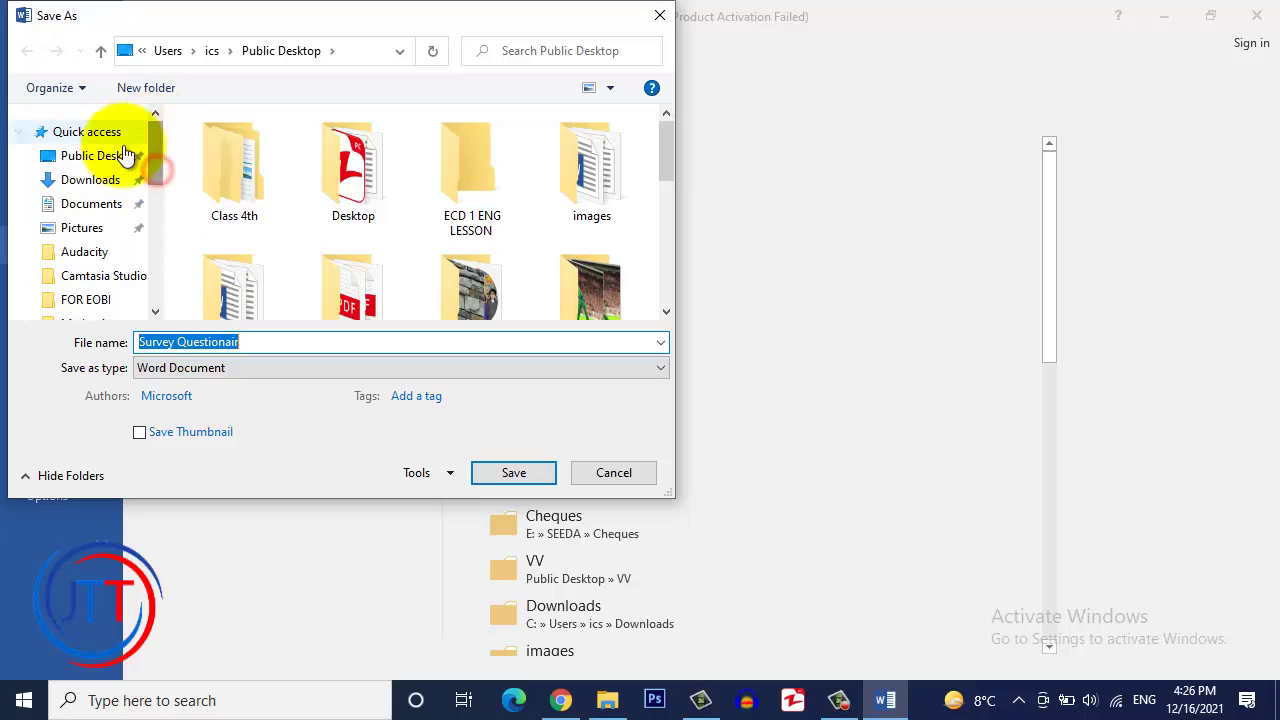
pyautogui.click(93, 158)
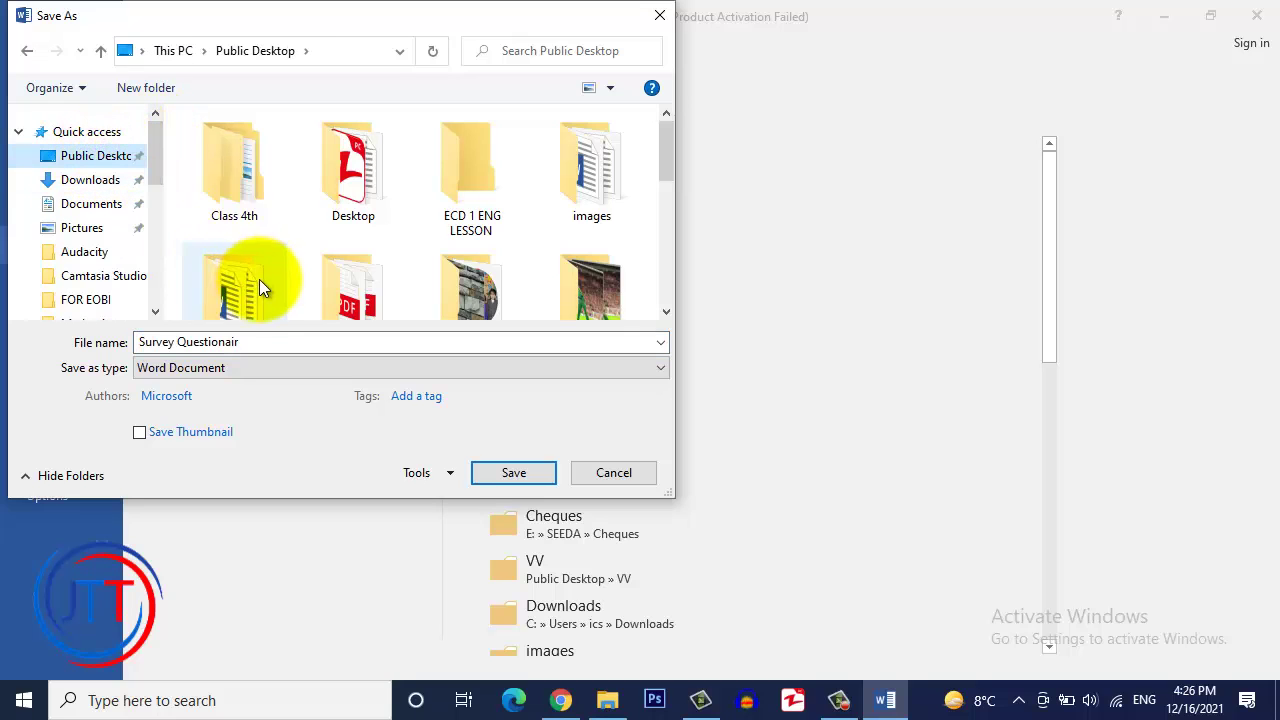
pyautogui.click(175, 342)
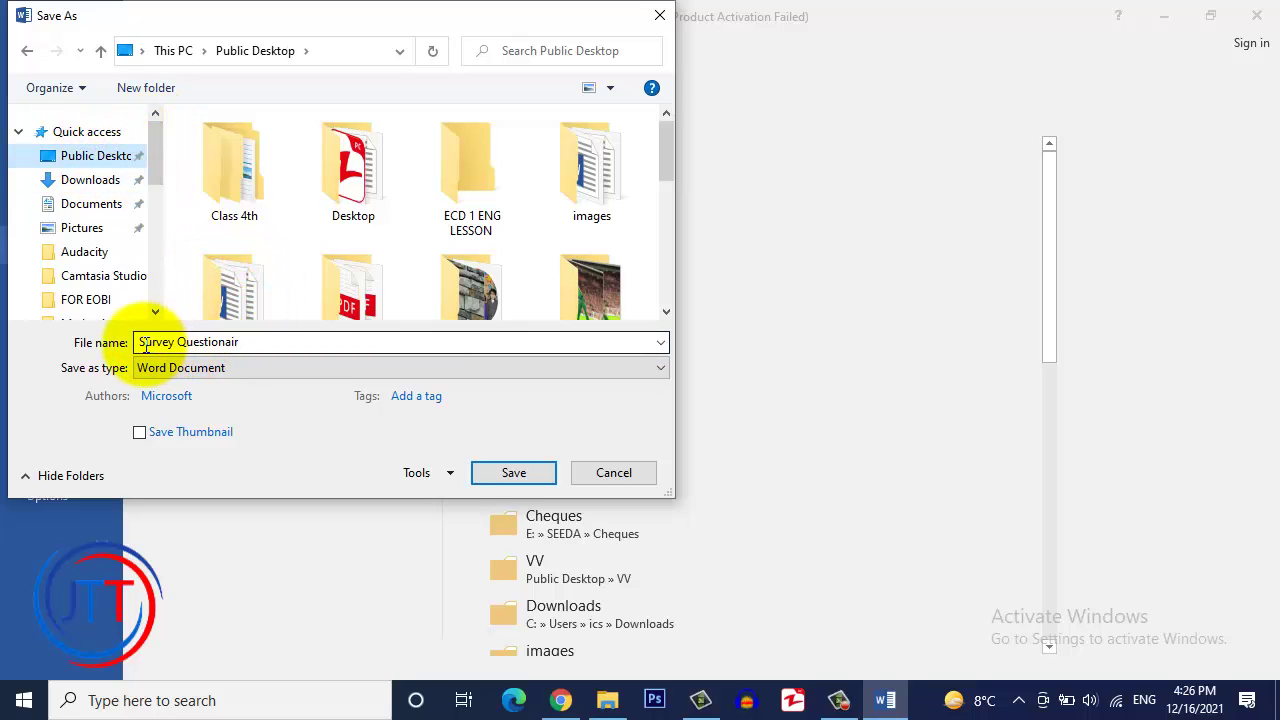
pyautogui.click(252, 342)
pyautogui.click(252, 342)
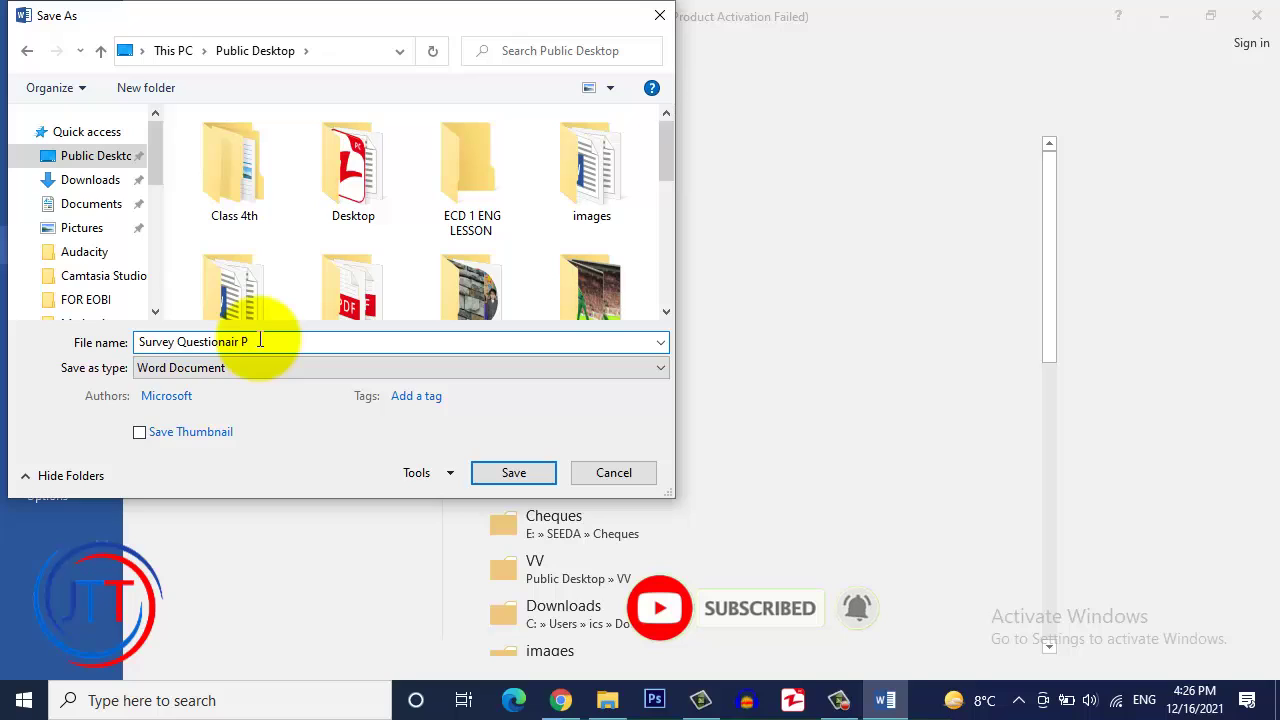
pyautogui.write('d')
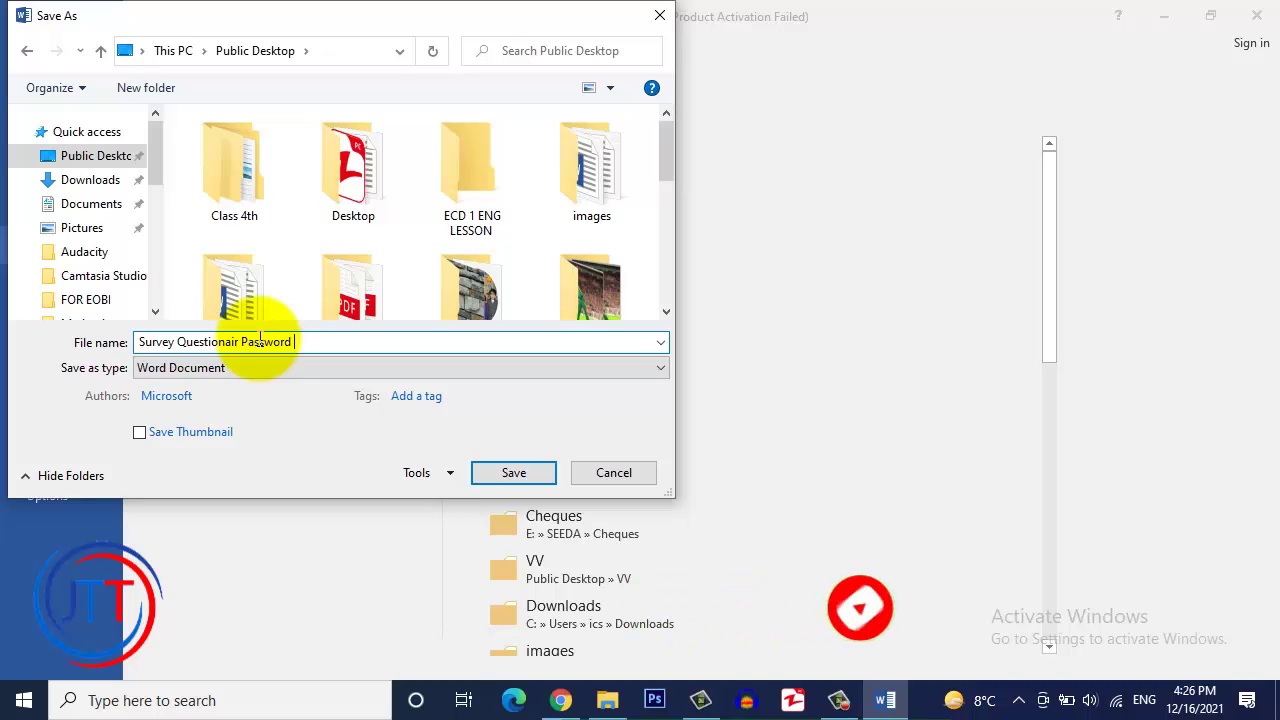
pyautogui.write(' Protected')
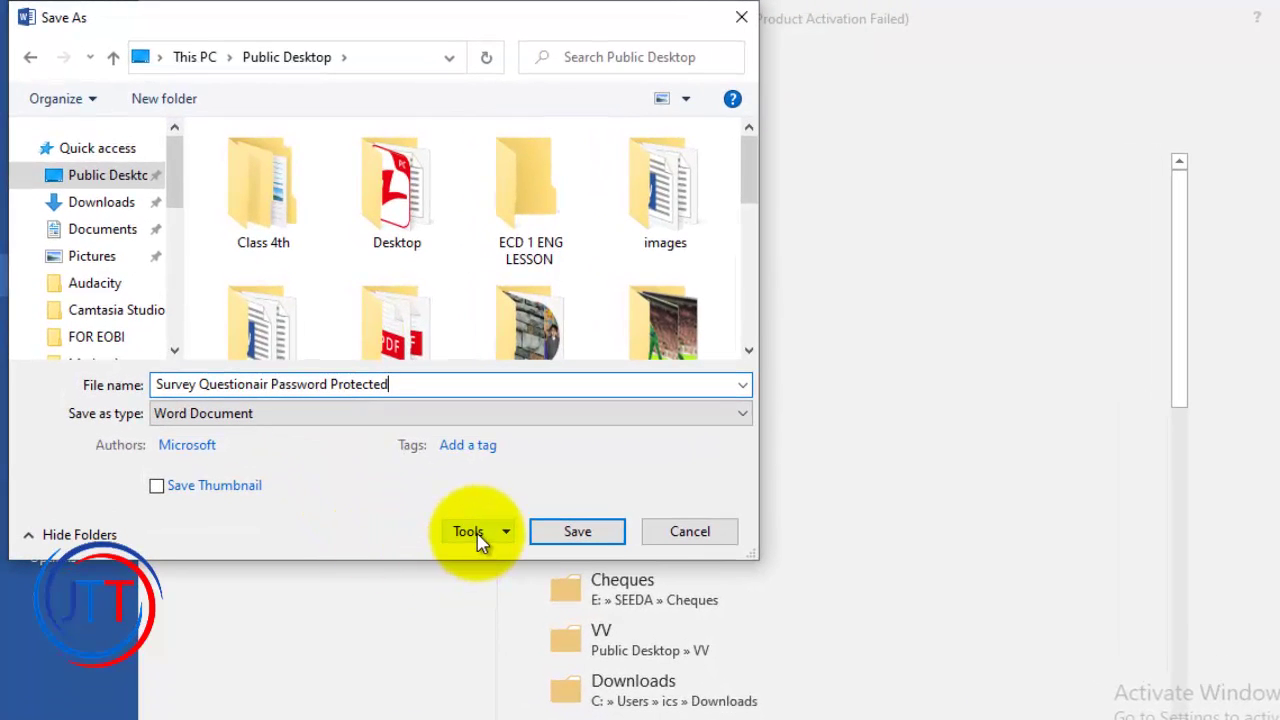
# - Open General Options from the Save As Tools menu and select the open-password field
pyautogui.click(502, 533)
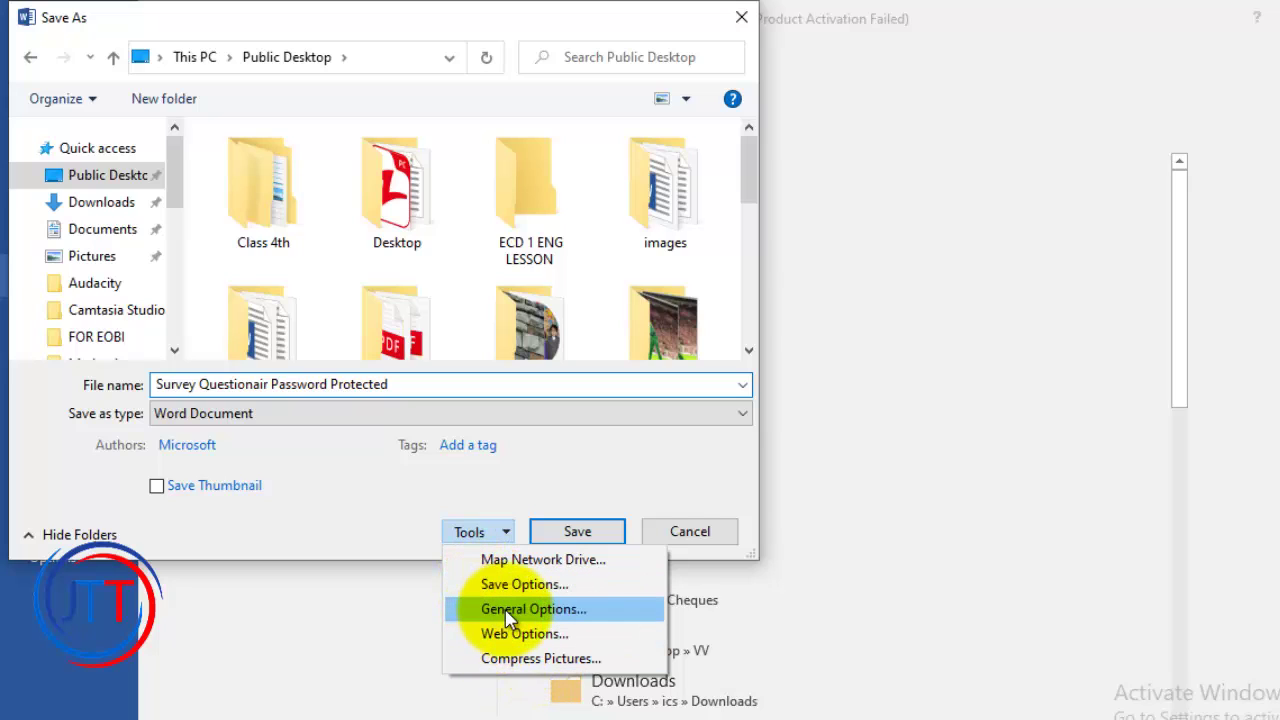
pyautogui.click(515, 610)
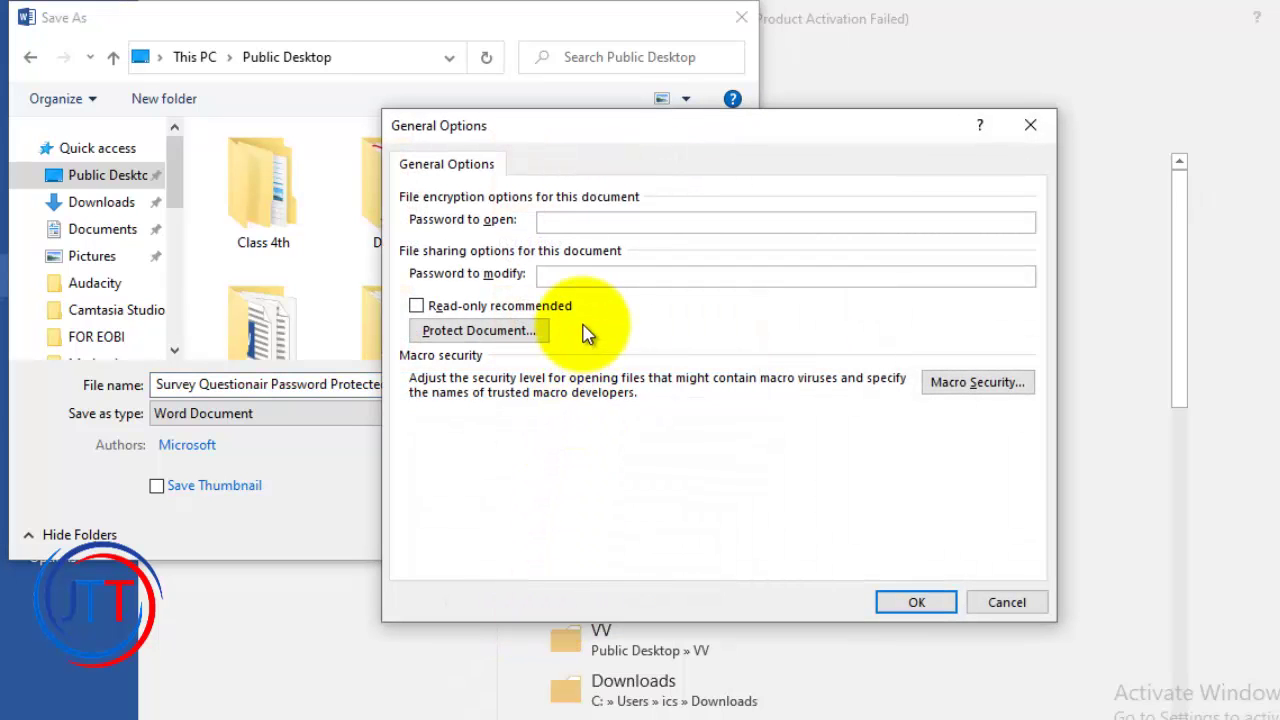
pyautogui.click(549, 221)
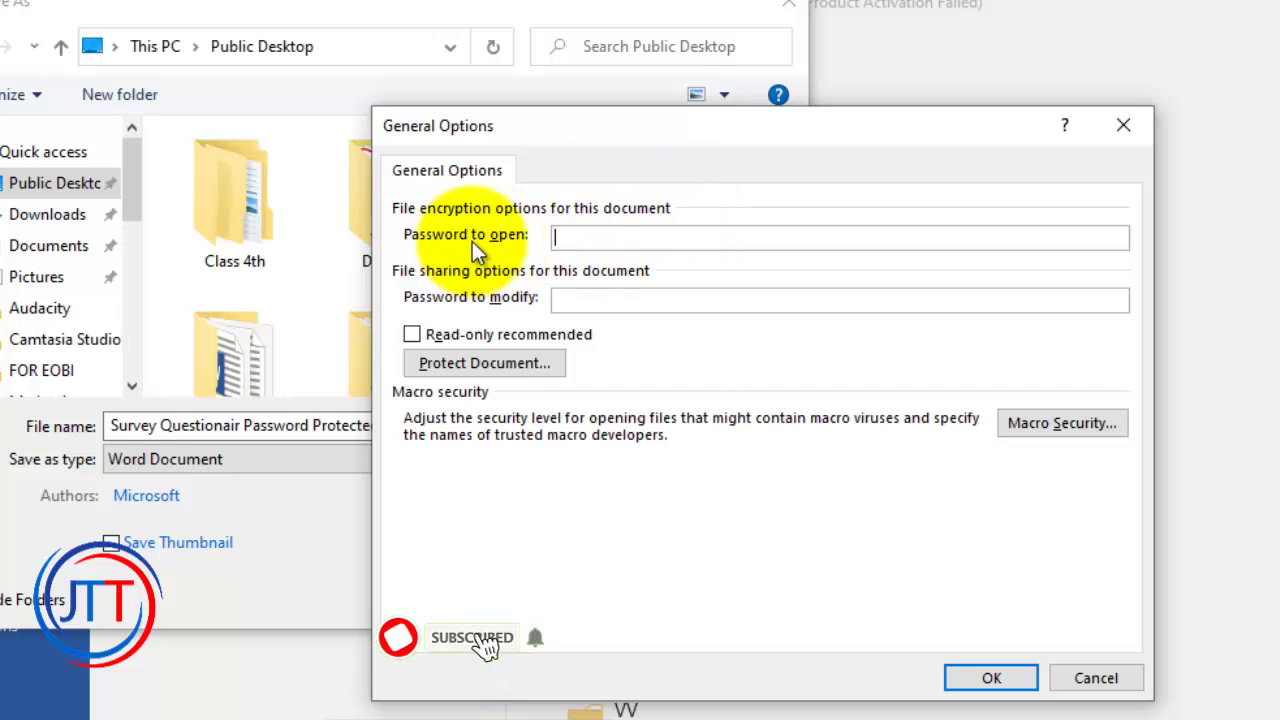
# - Fill in the open and modify passwords in General Options, then re-enter the open password
pyautogui.click(571, 241)
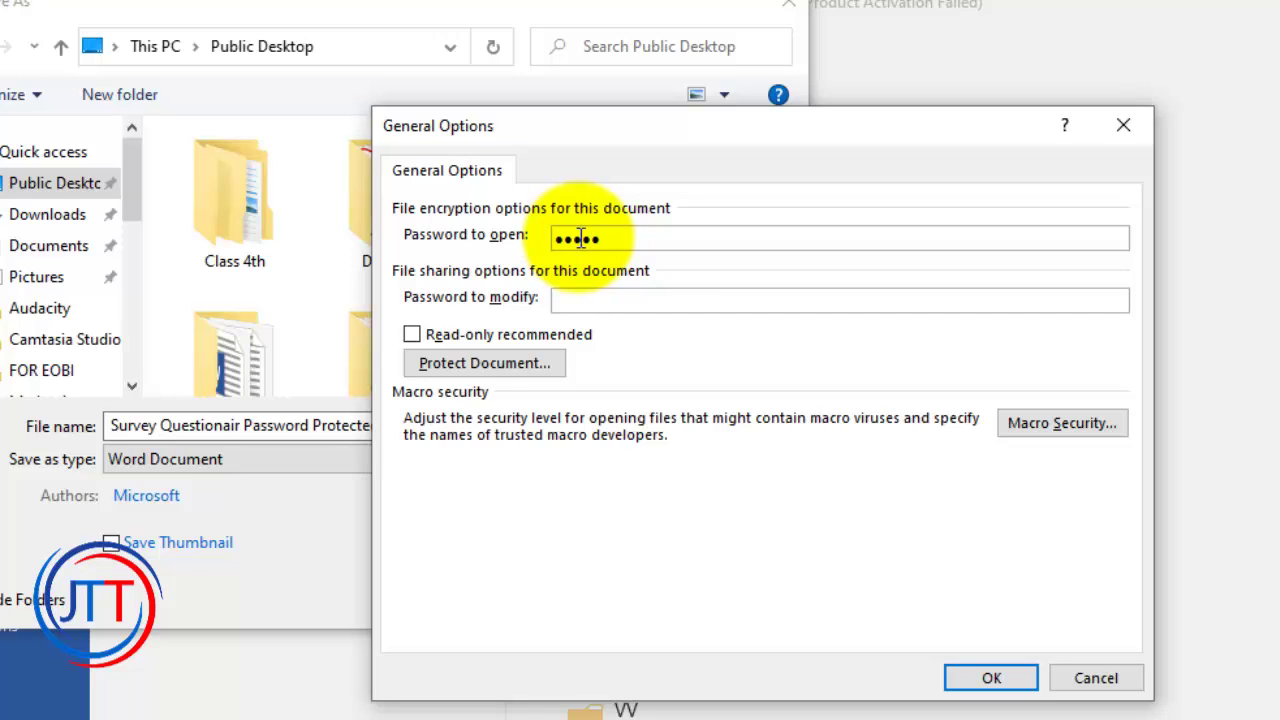
pyautogui.click(628, 302)
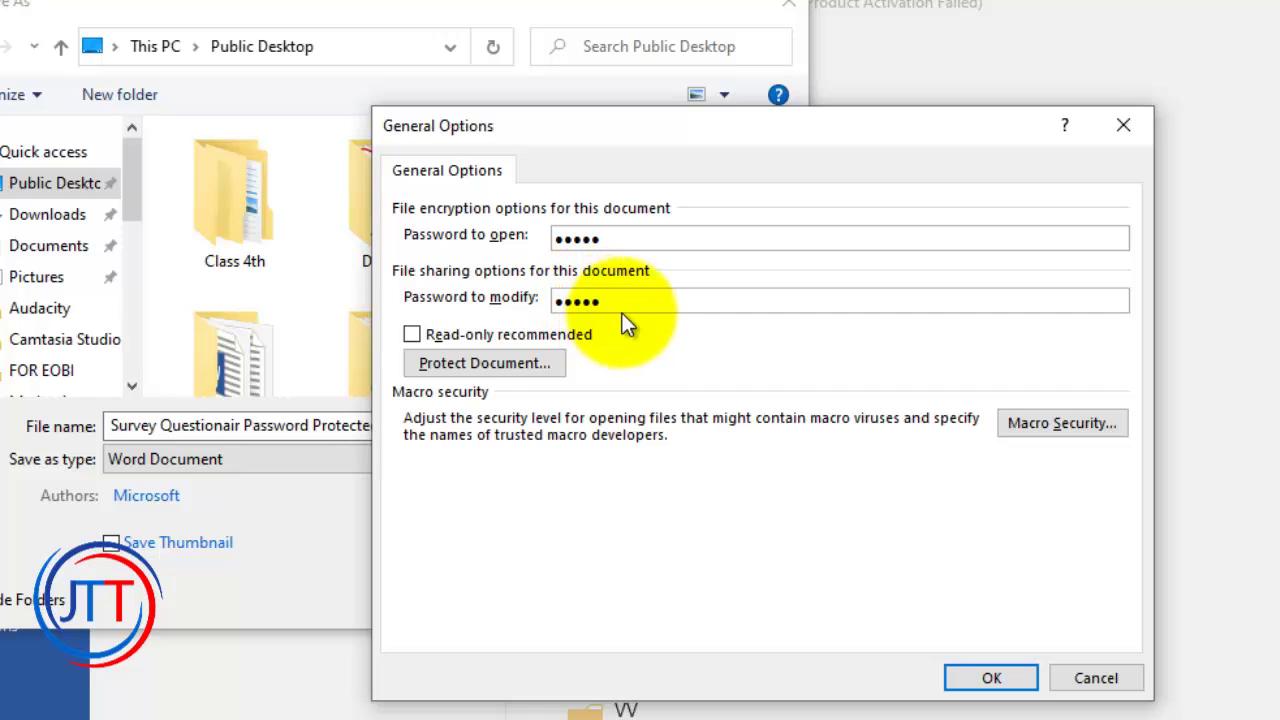
pyautogui.click(988, 678)
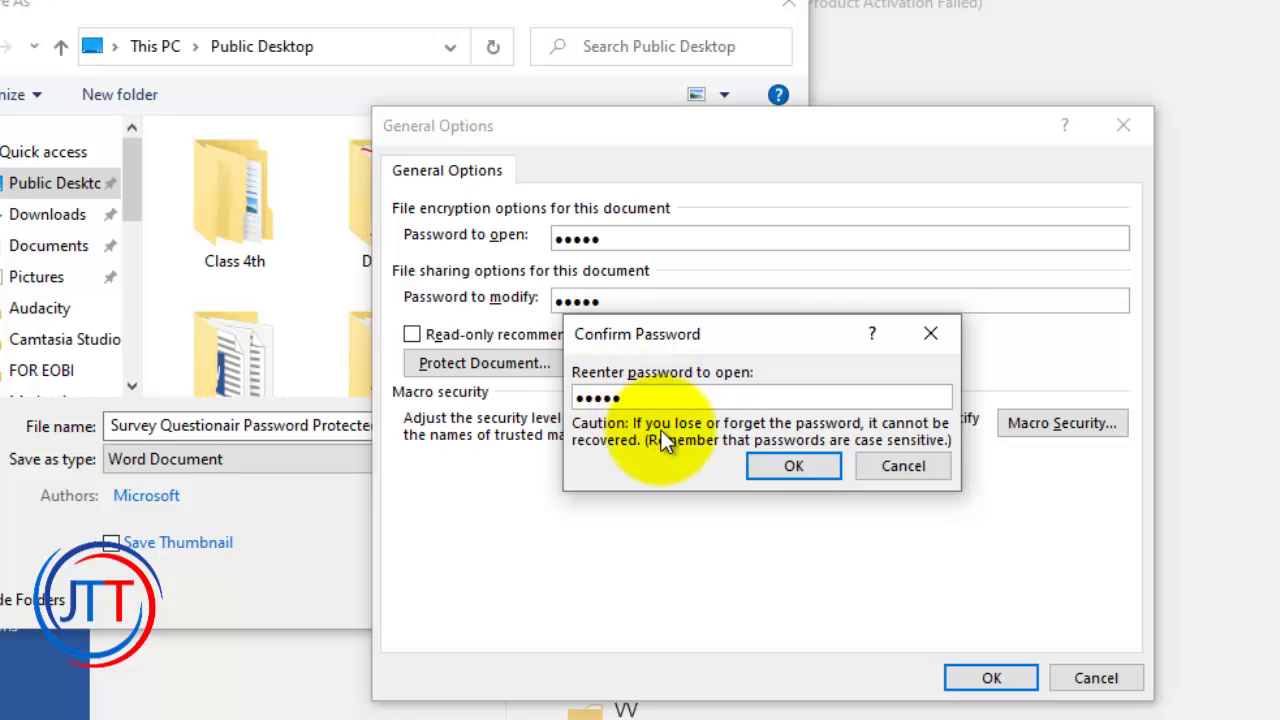
# - Accept the confirmed open password, then re-enter and confirm the modify password
pyautogui.click(773, 465)
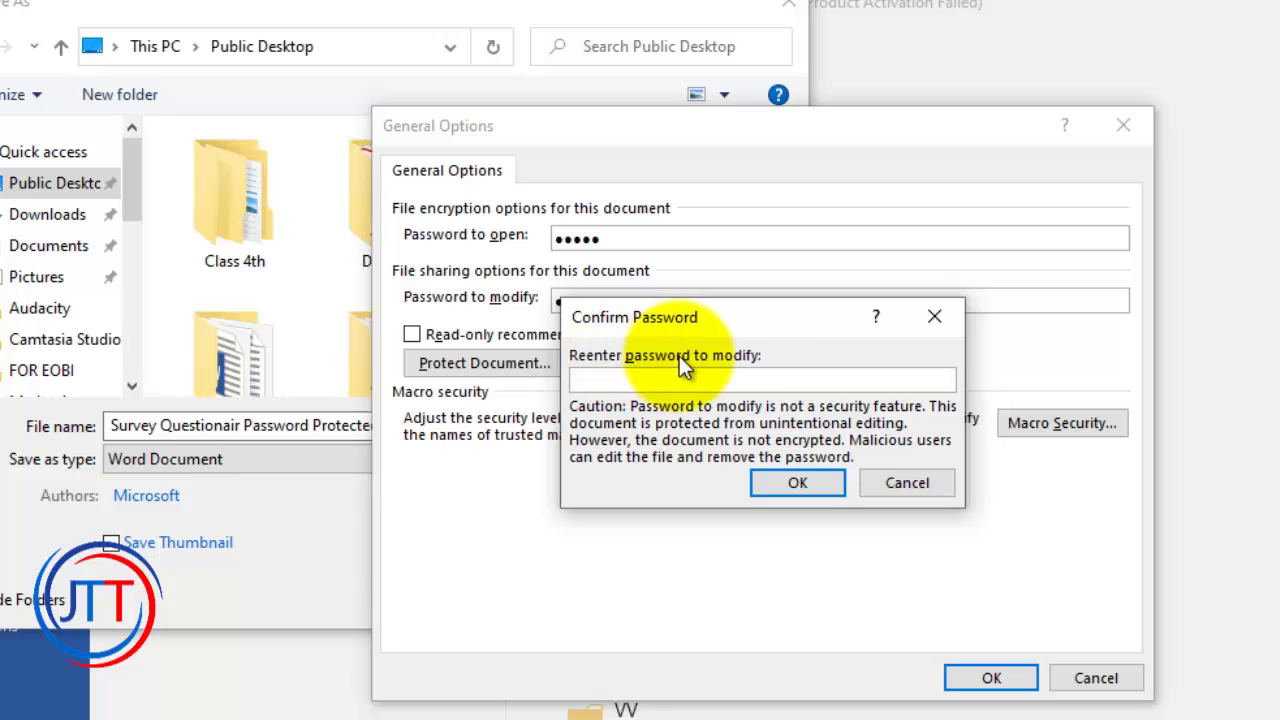
pyautogui.moveTo(615, 316); pyautogui.dragTo(620, 347)
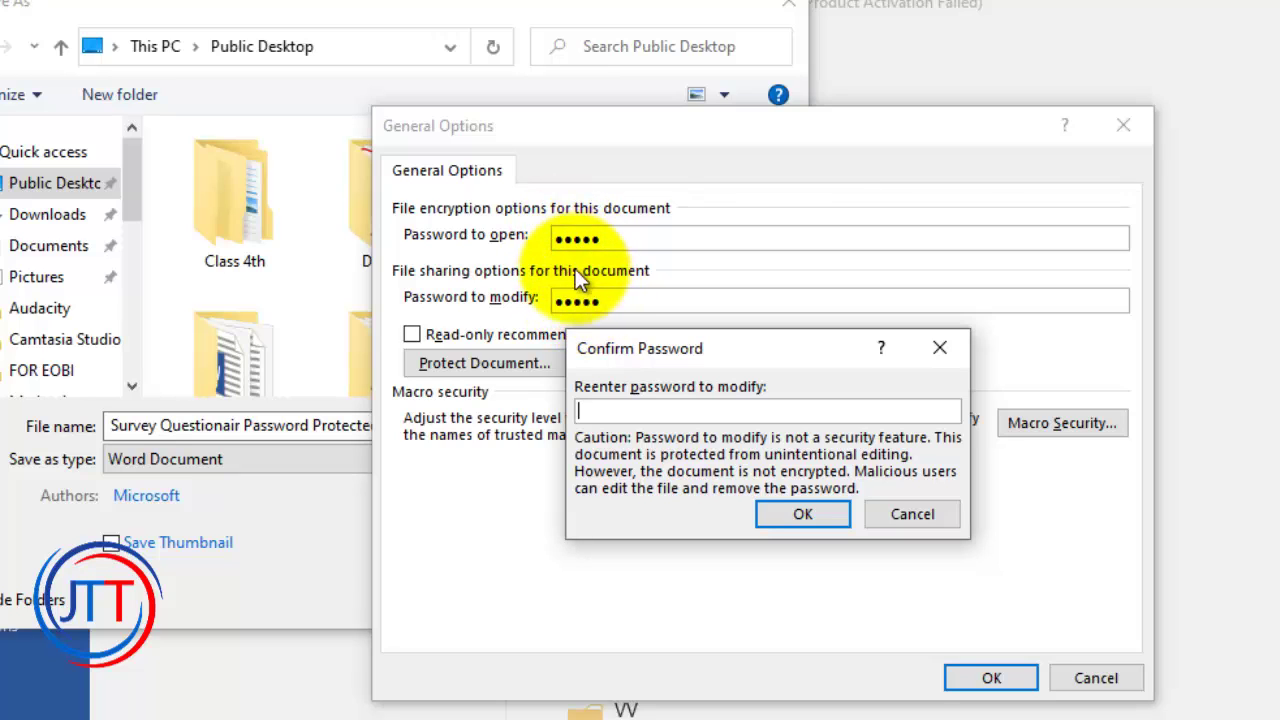
pyautogui.click(615, 410)
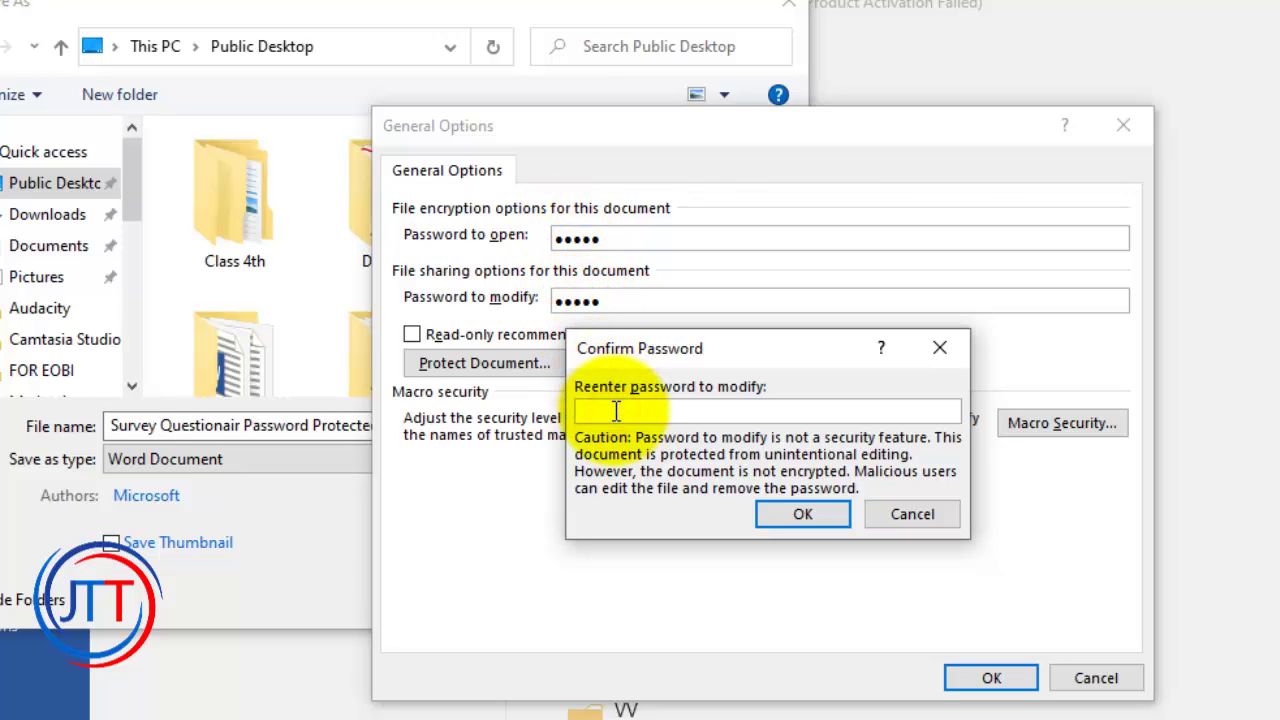
pyautogui.write('5')
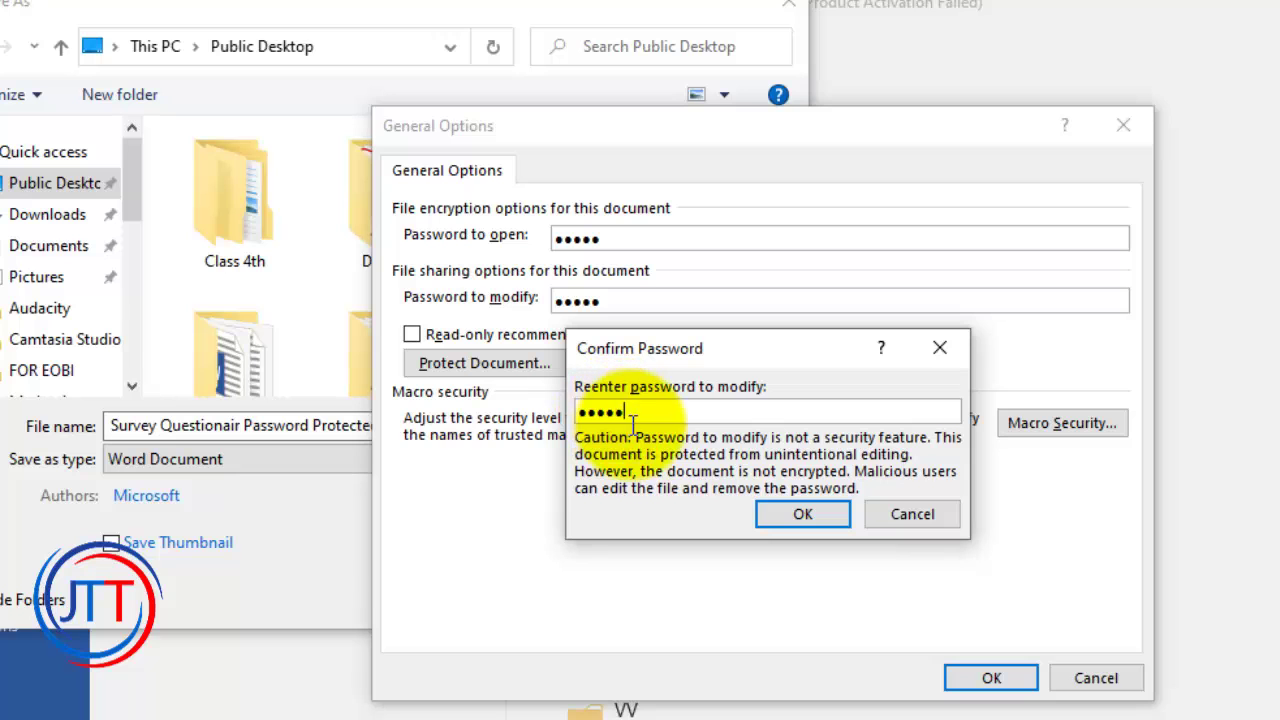
pyautogui.click(790, 514)
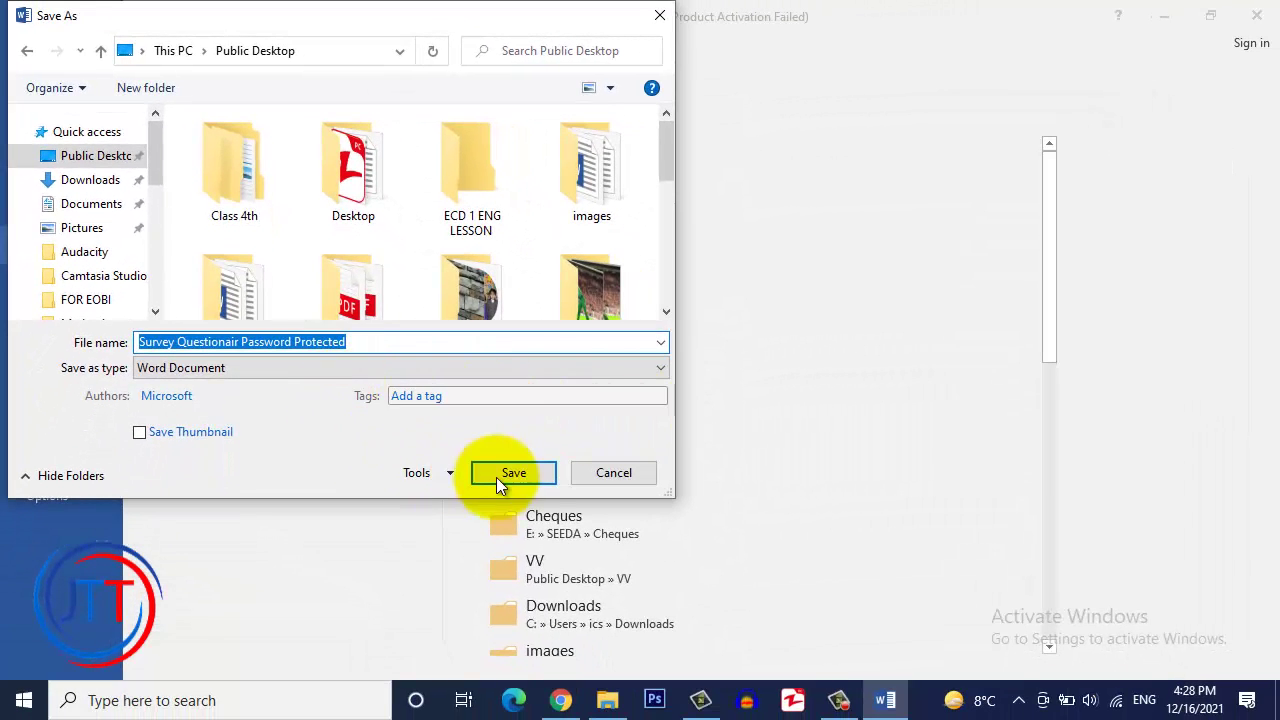
# - Save the password-protected copy, exit Word, and move its icon beside the original on the desktop
pyautogui.click(516, 473)
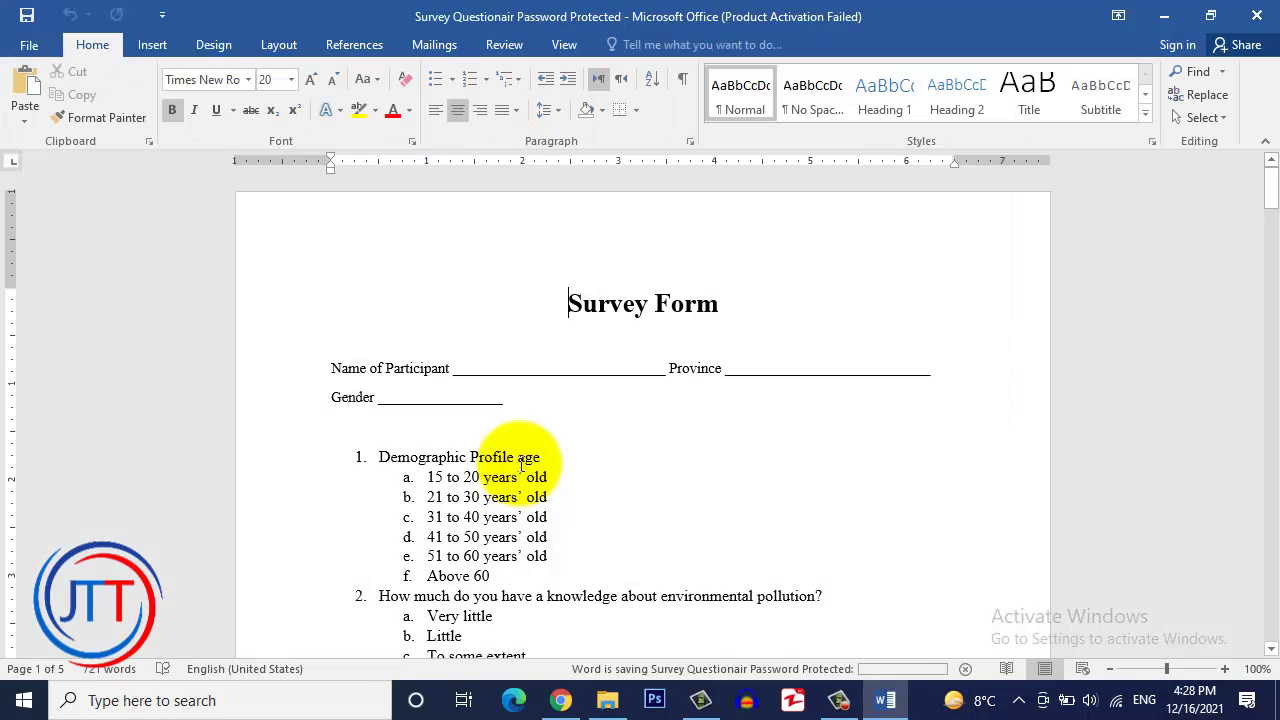
pyautogui.click(1256, 15)
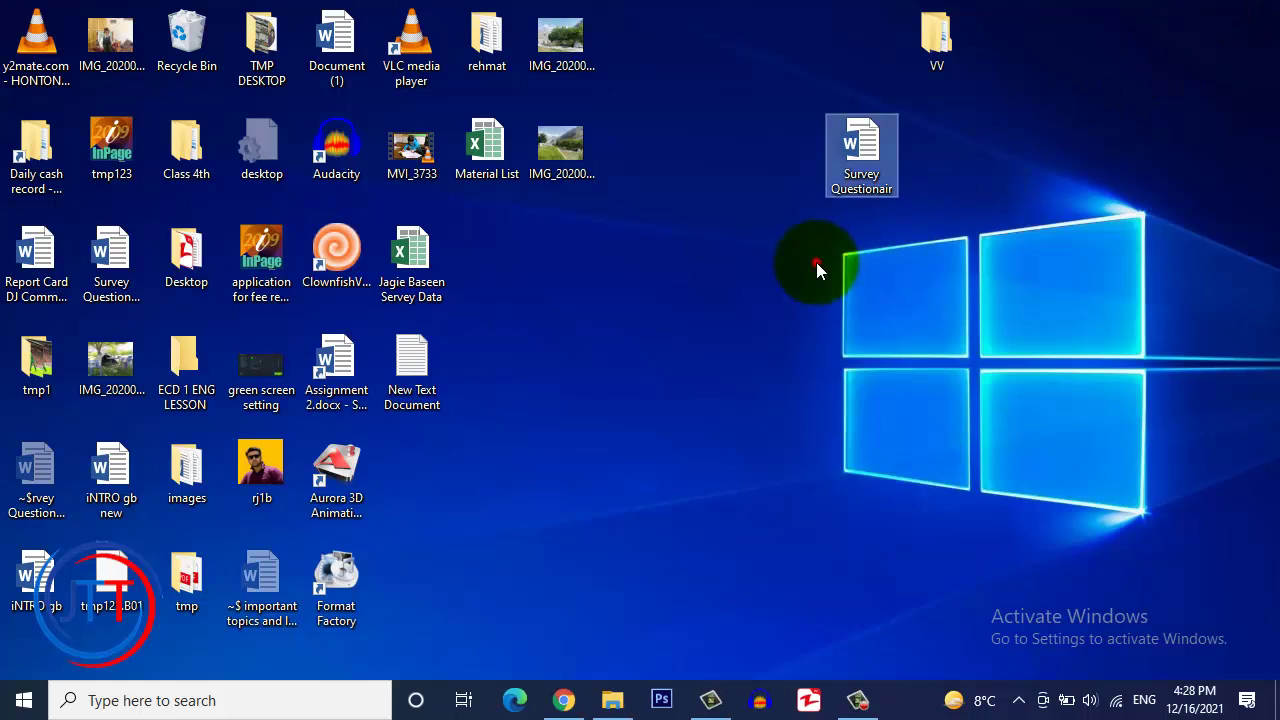
pyautogui.click(845, 183)
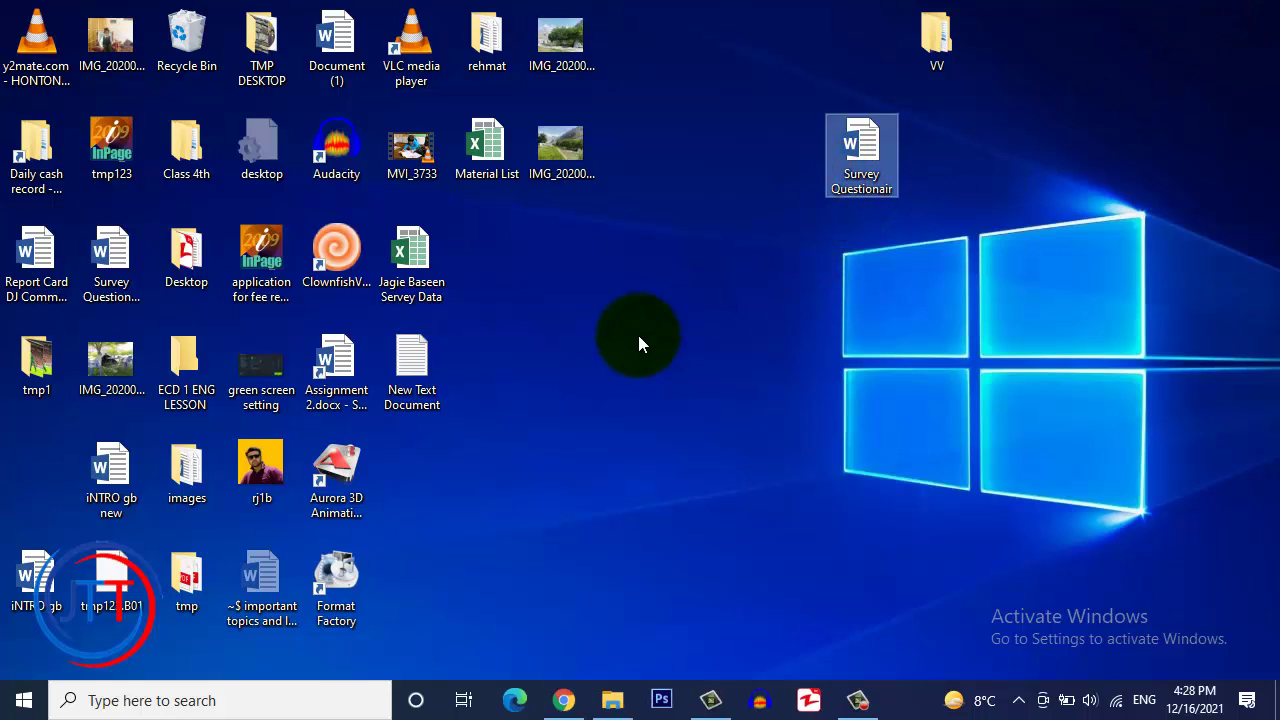
pyautogui.click(622, 348)
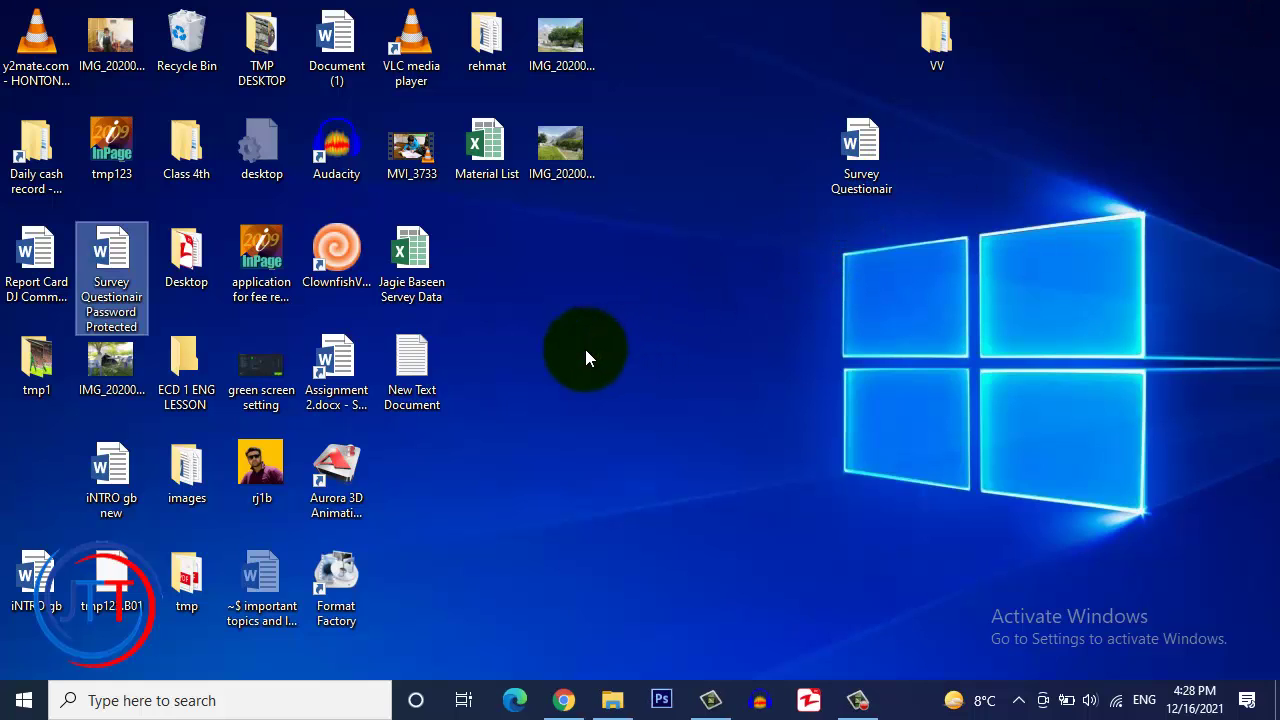
pyautogui.moveTo(118, 262)
pyautogui.mouseDown()
pyautogui.moveTo(647, 322)
pyautogui.moveTo(725, 300)
pyautogui.mouseUp()
pyautogui.click(694, 371)
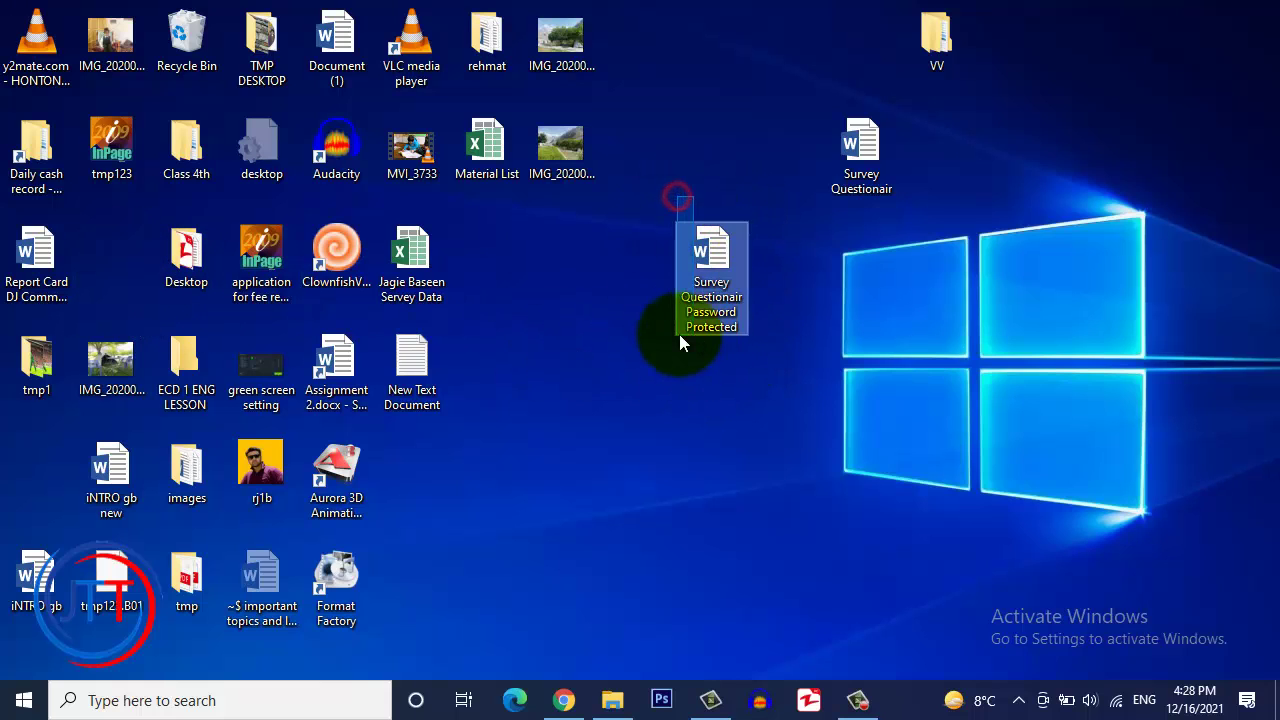
pyautogui.rightClick(708, 246)
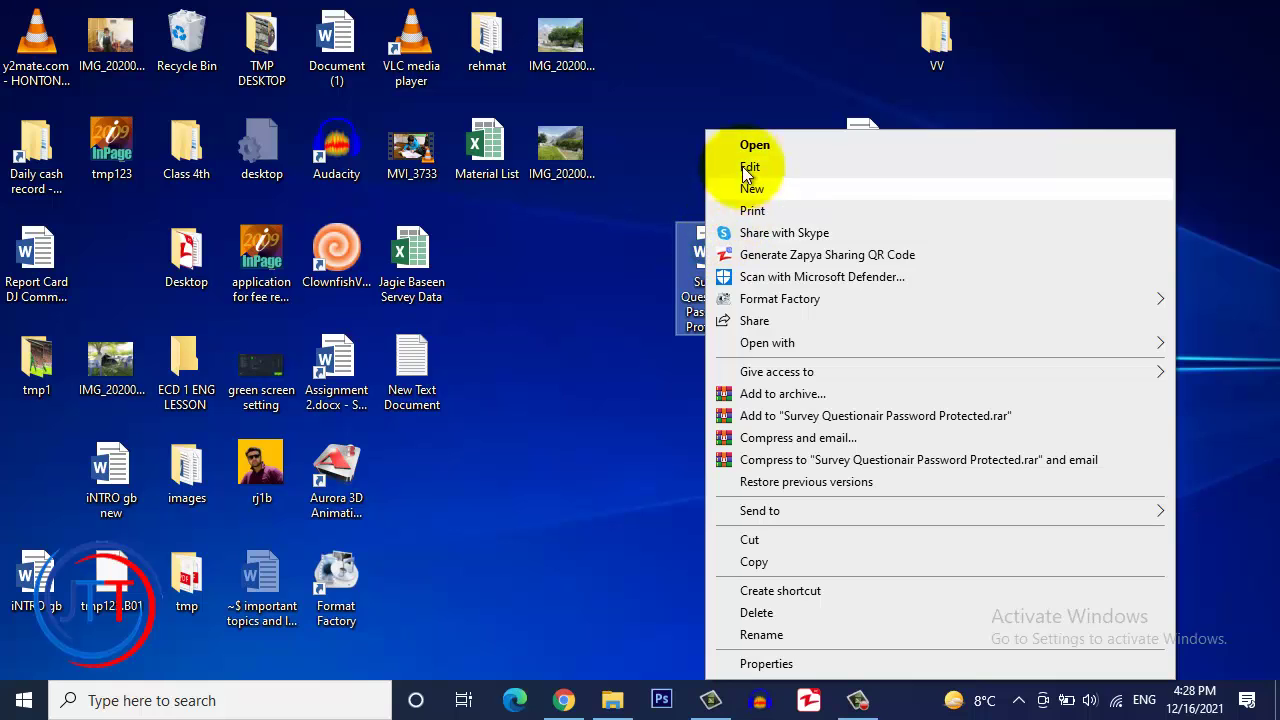
# - Open Survey Questionair Password Protected, supplying the open password and then the modify password
pyautogui.click(745, 145)
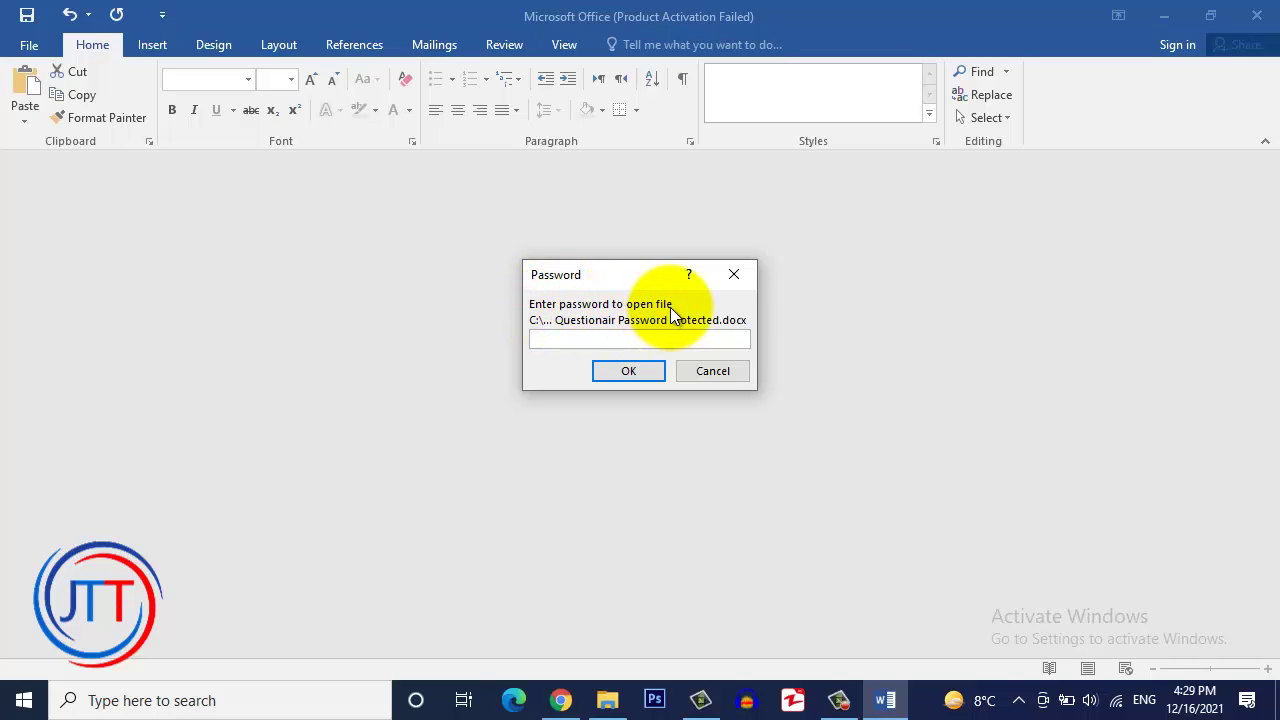
pyautogui.click(593, 340)
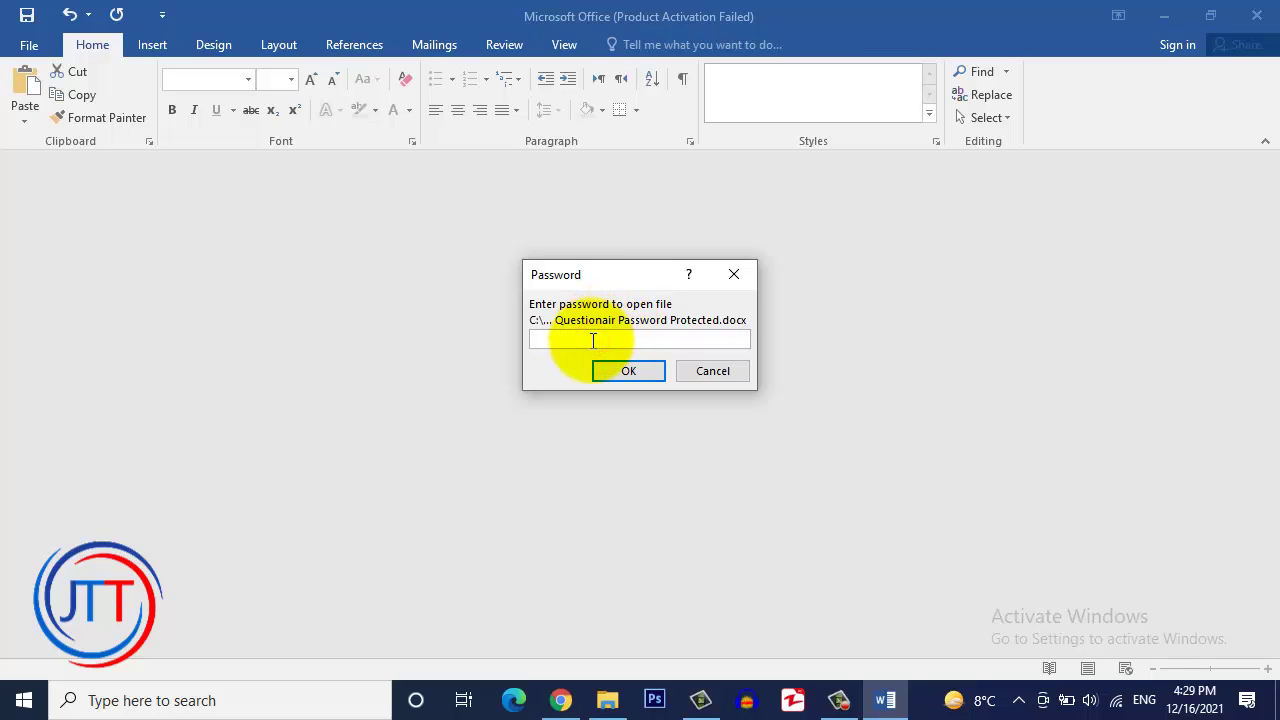
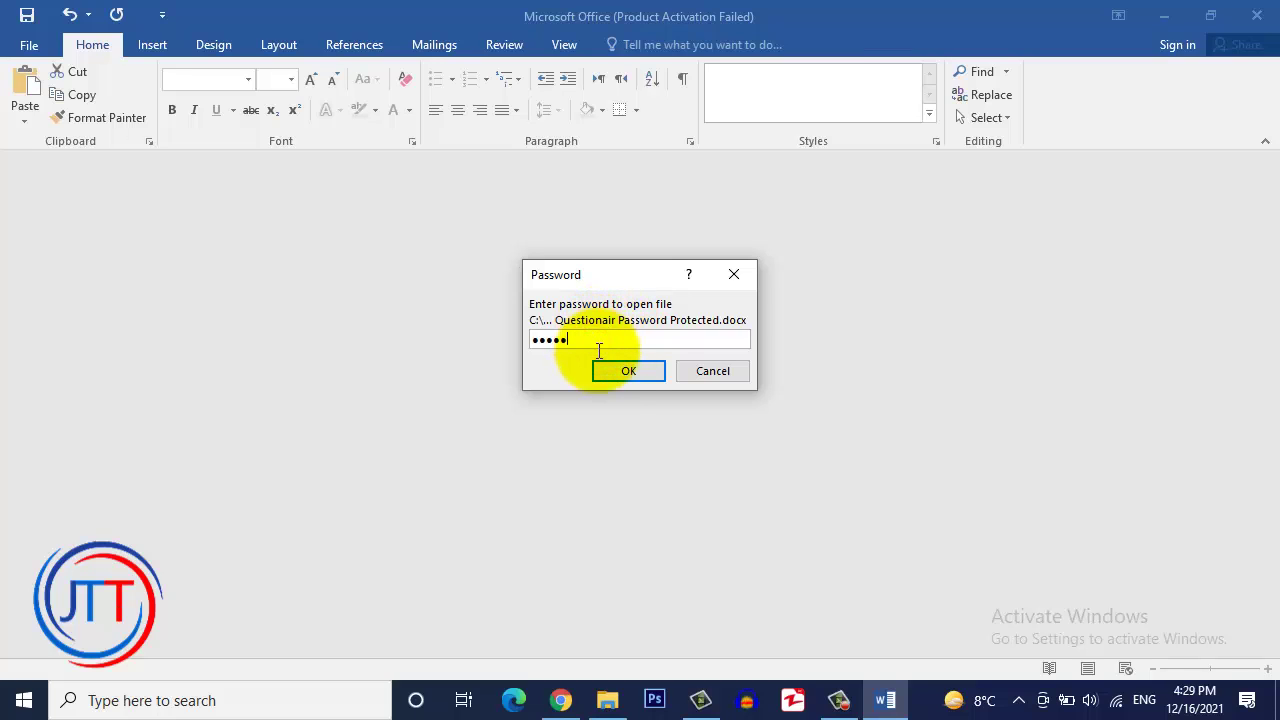
pyautogui.click(616, 371)
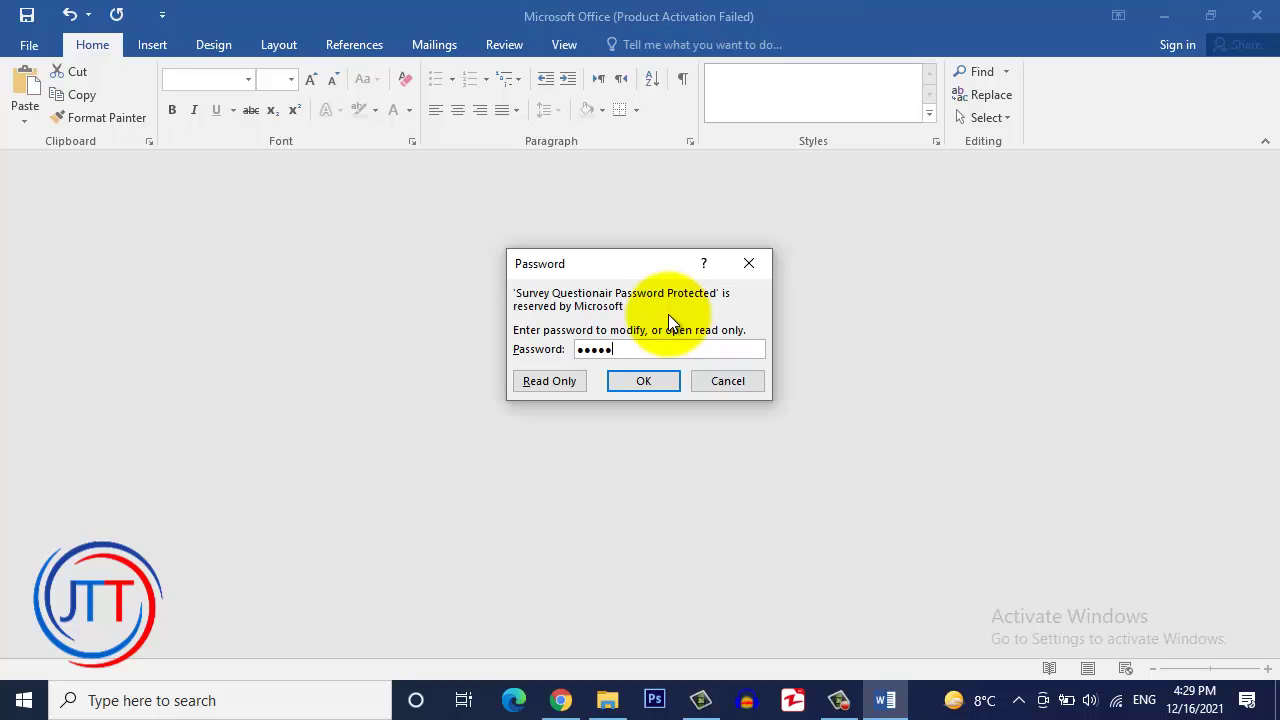
pyautogui.click(637, 382)
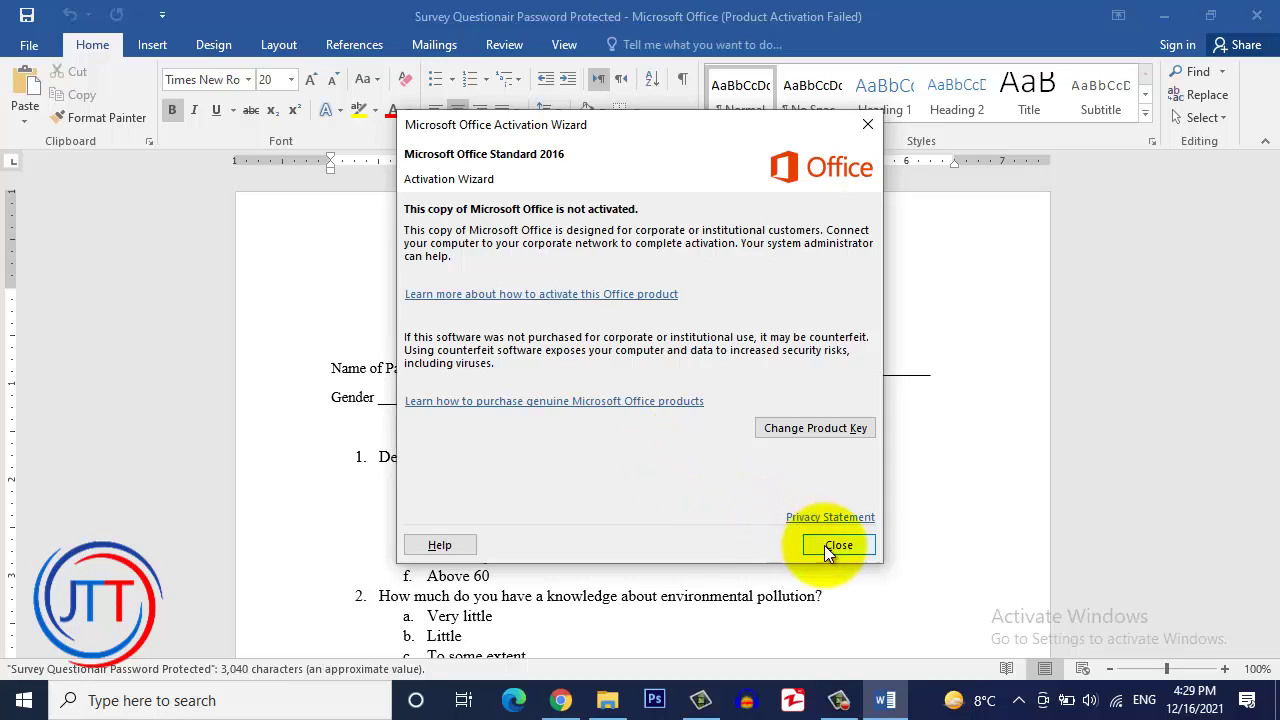
# - Close the Activation Wizard and scroll through the reopened Survey Form page
pyautogui.click(836, 545)
pyautogui.scroll(-1, 622, 420)
pyautogui.scroll(-4, 621, 402)
pyautogui.scroll(5, 621, 402)
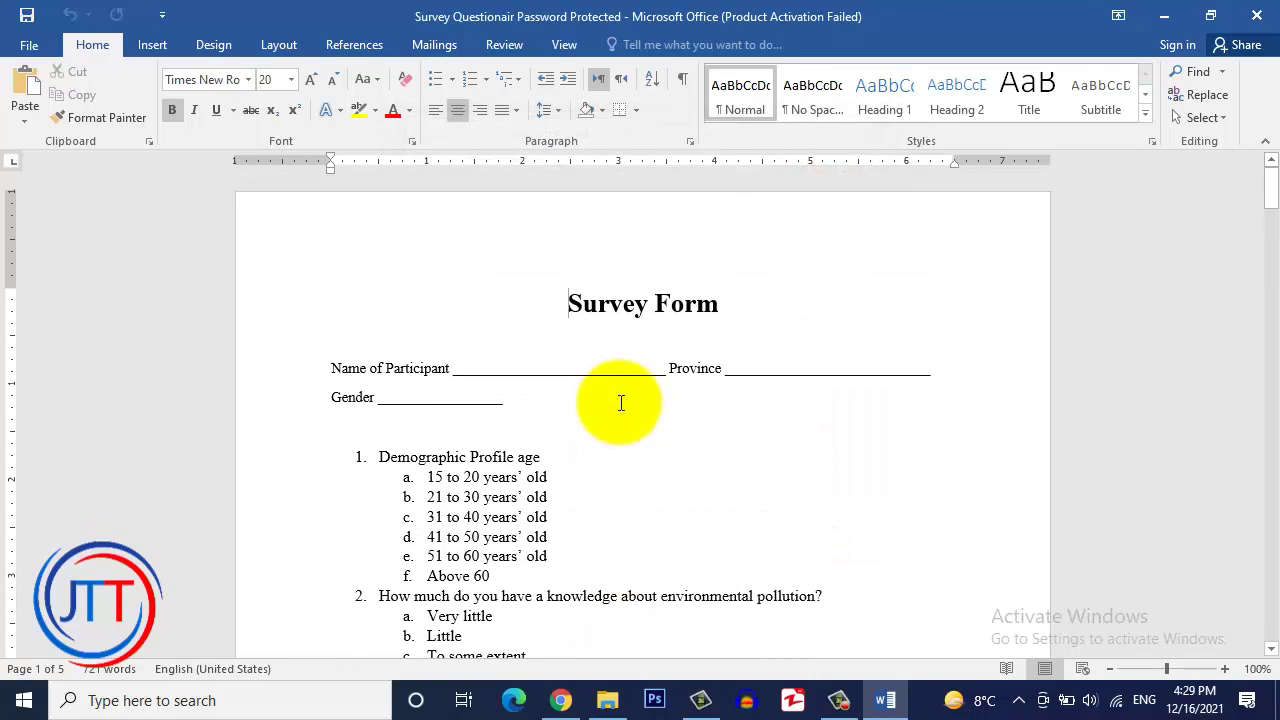